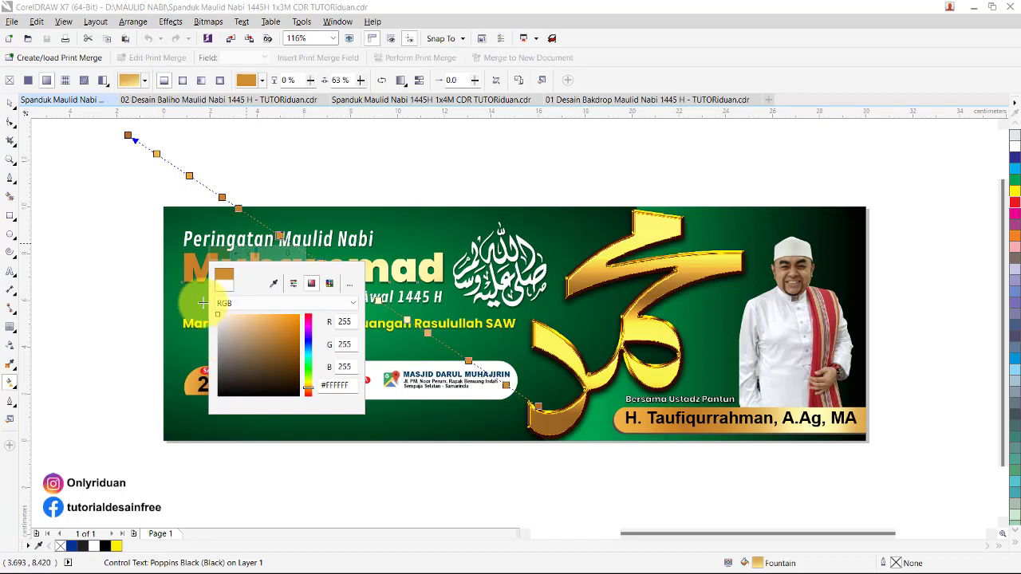
- Set the selected colour stop of the "Muhammad" title gradient to white (#FFFFFF), and inspect the fills of the date badge and yellow slogan
click(132, 375)
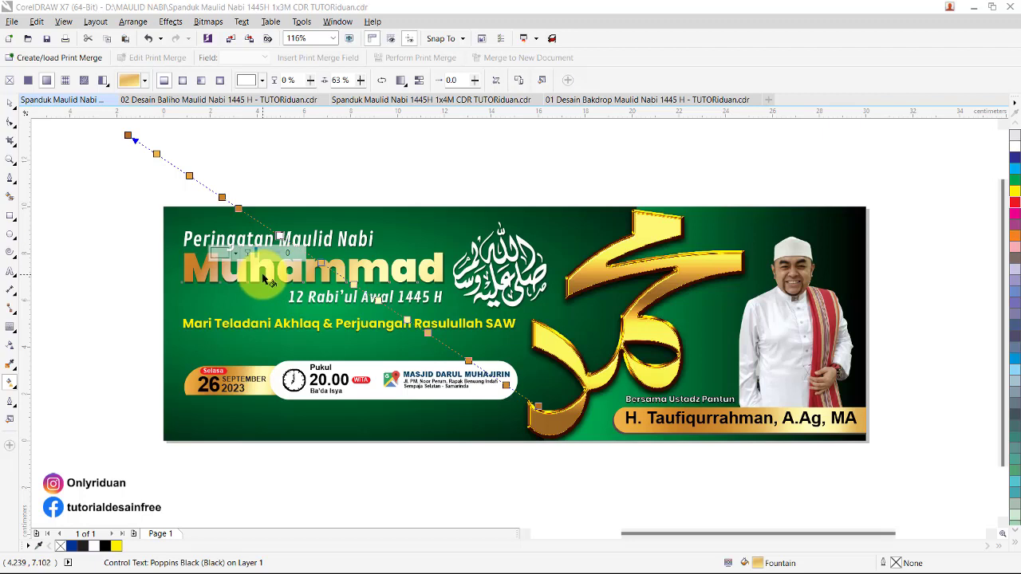
click(258, 397)
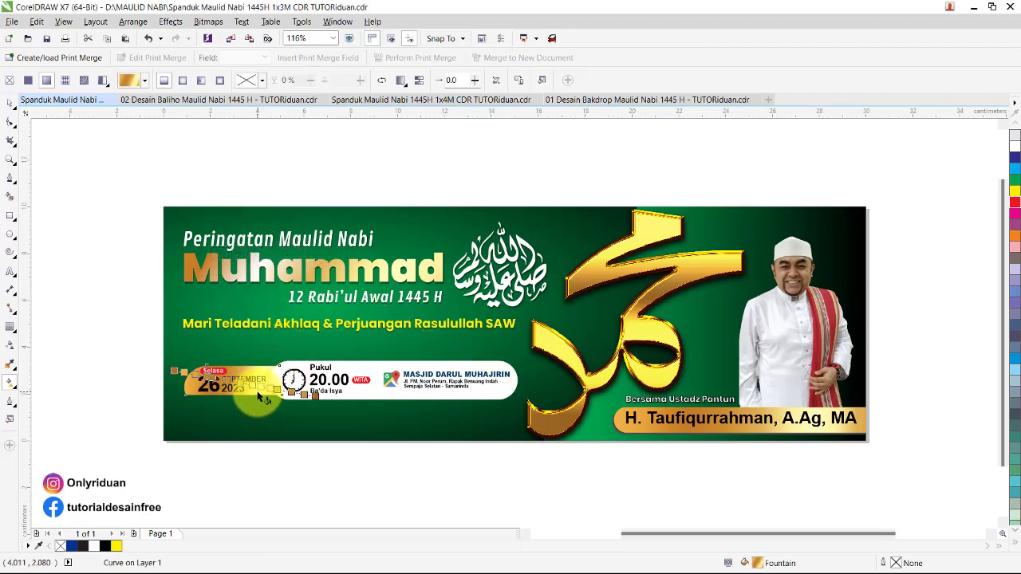
click(135, 180)
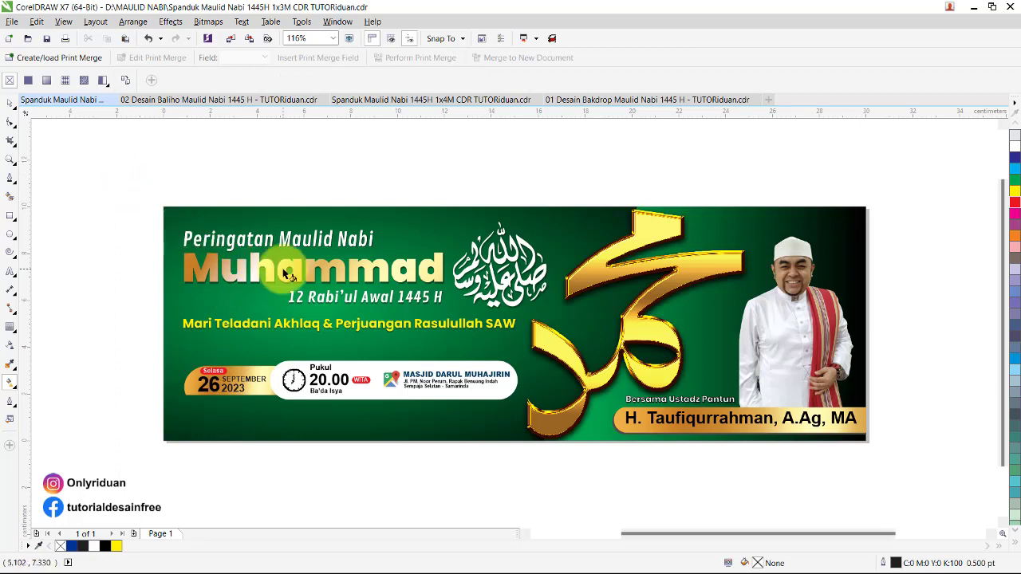
click(355, 327)
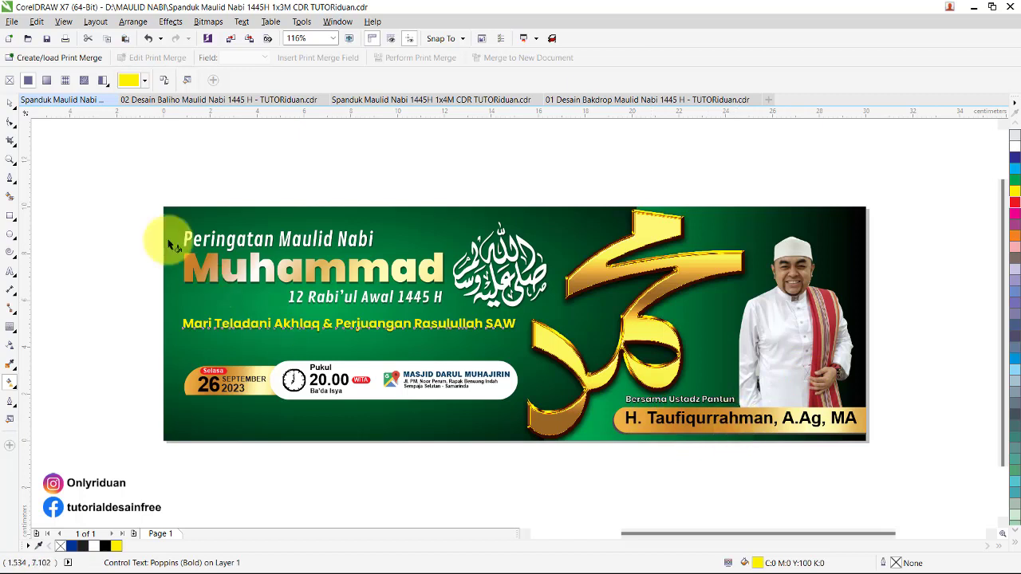
- Select the speaker's name on the gold bar, check it with the Text tool, and clear the selection
click(9, 105)
click(701, 444)
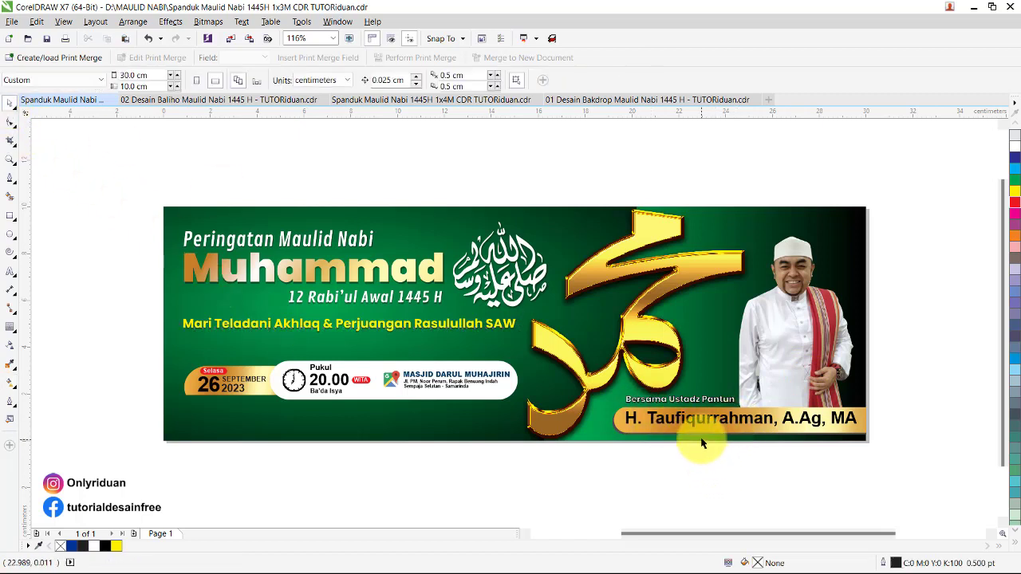
click(692, 425)
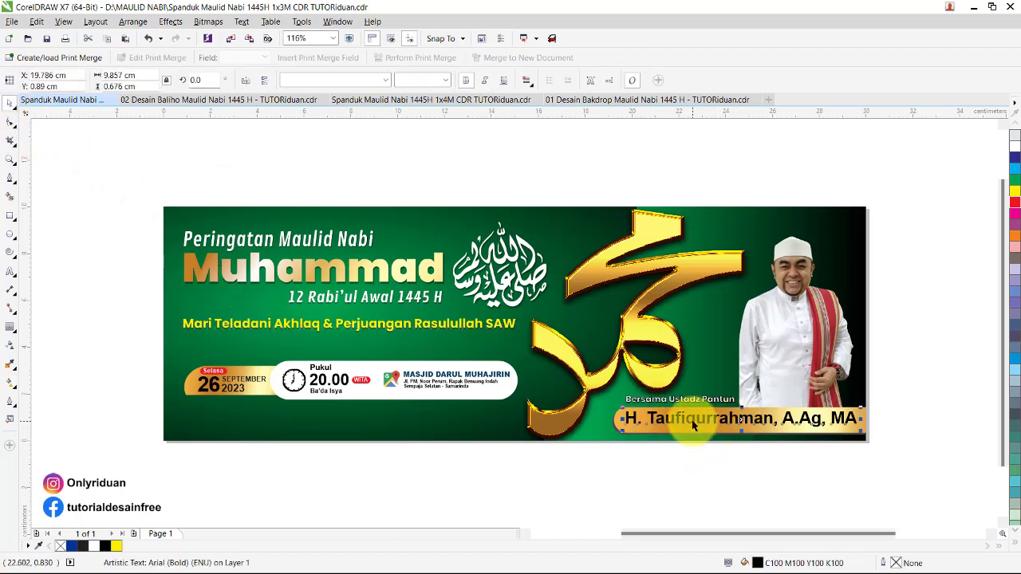
click(11, 271)
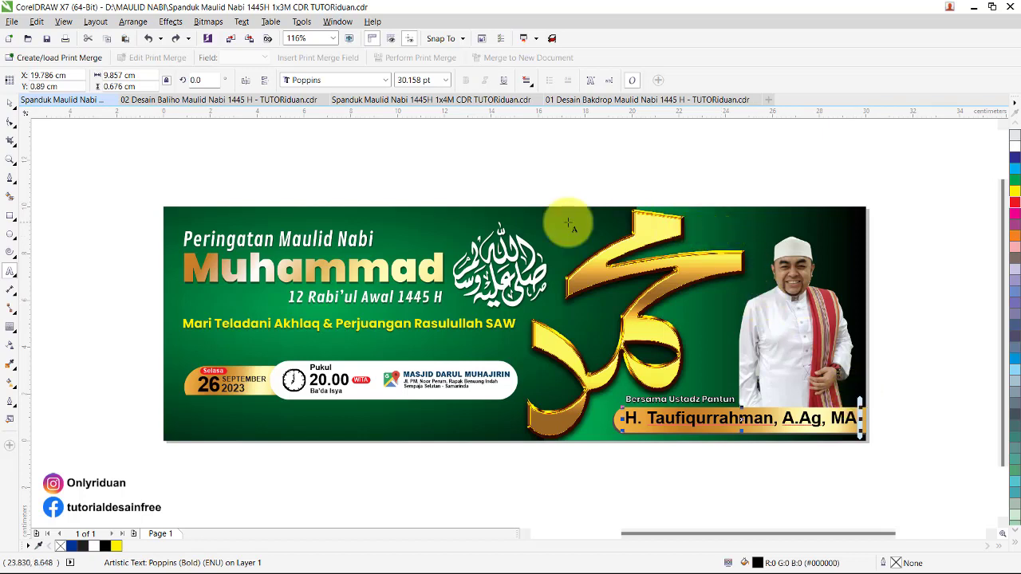
click(11, 103)
click(72, 155)
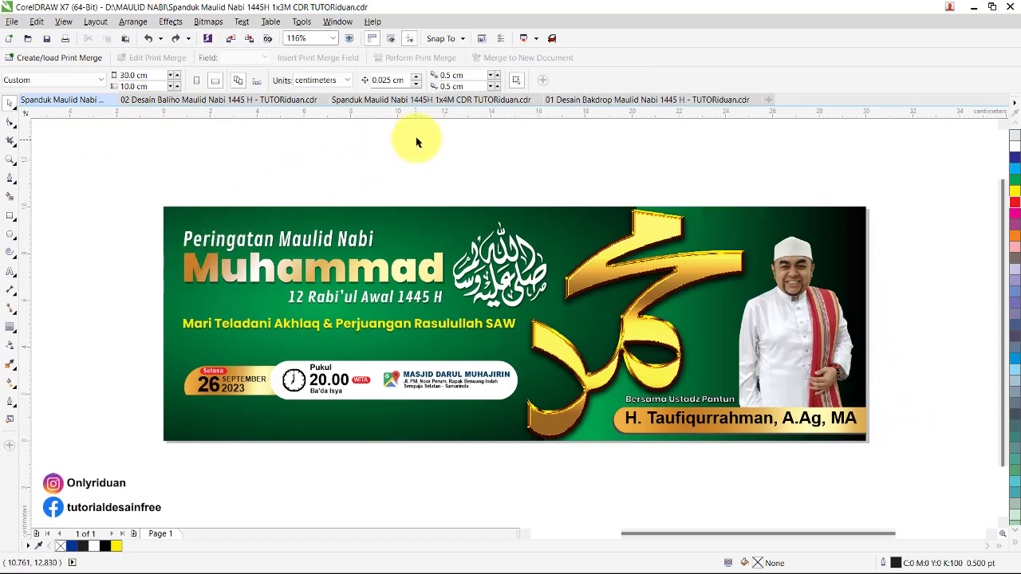
- View the 1x4M Maulid Nabi banner and then the 02 Desain Baliho poster up close
click(437, 102)
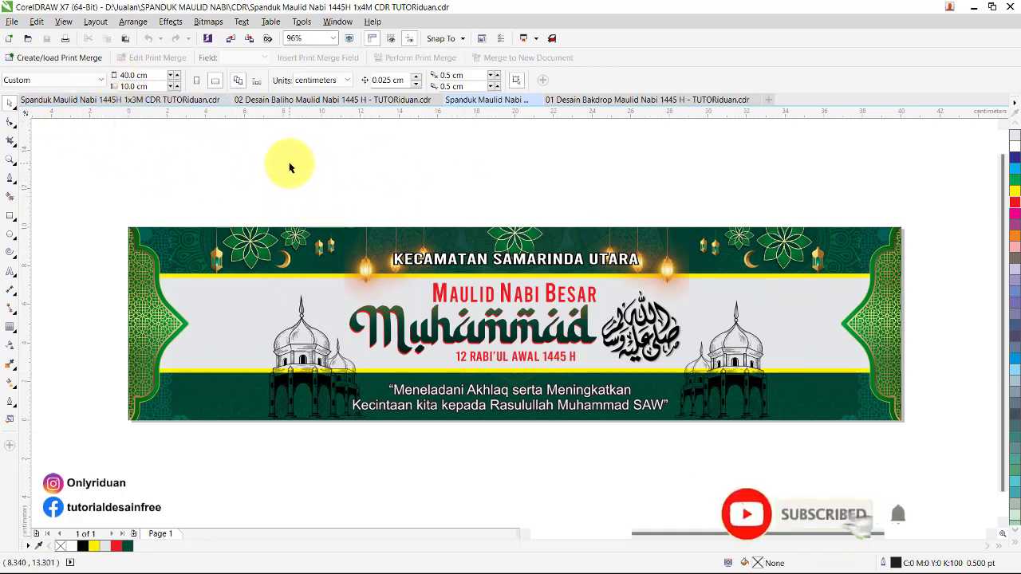
click(332, 101)
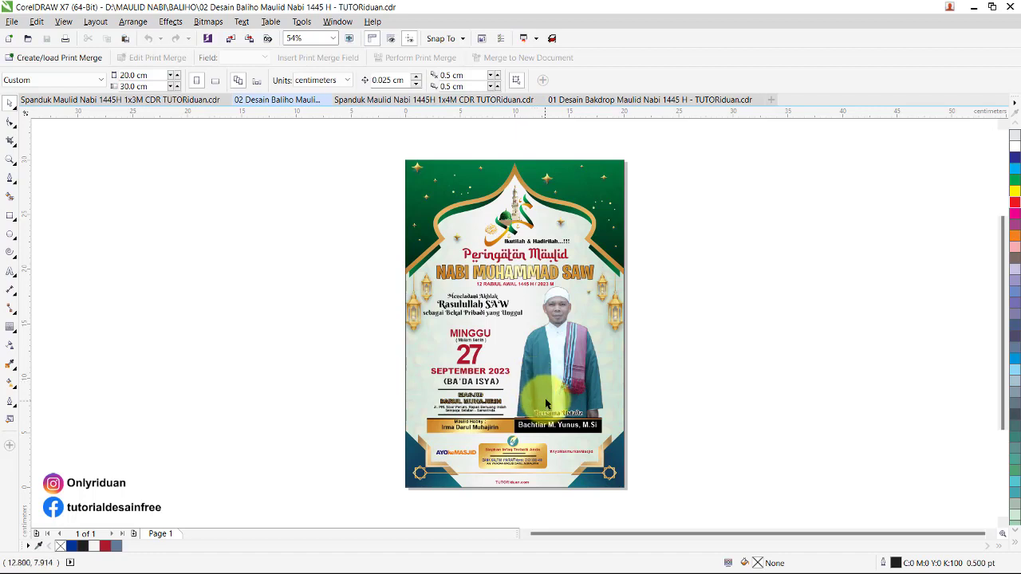
scroll(549, 396, up, 2)
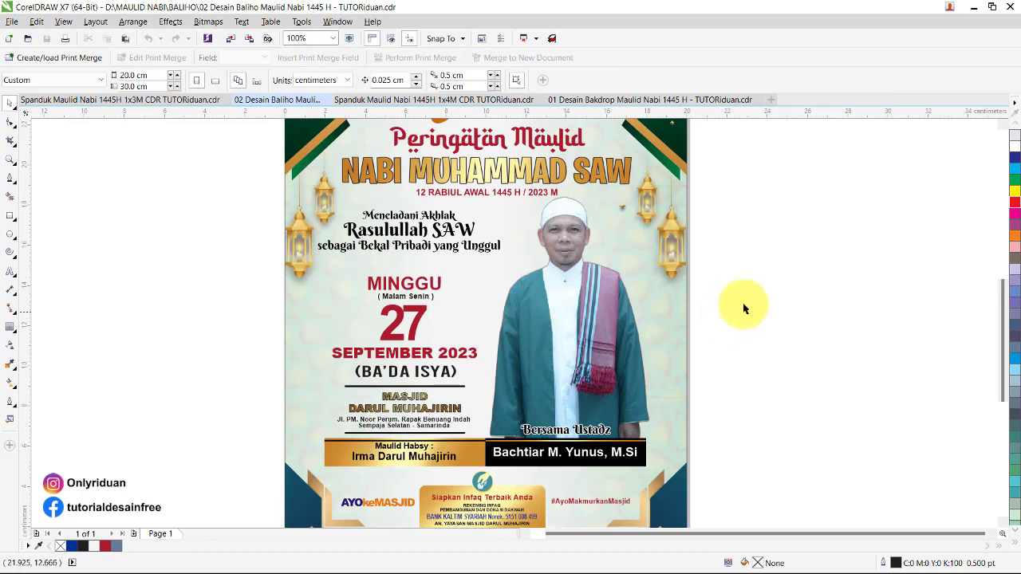
- Check the poster's speaker photo, speaker name, date number and mosque name by selecting each as a separate object
click(589, 307)
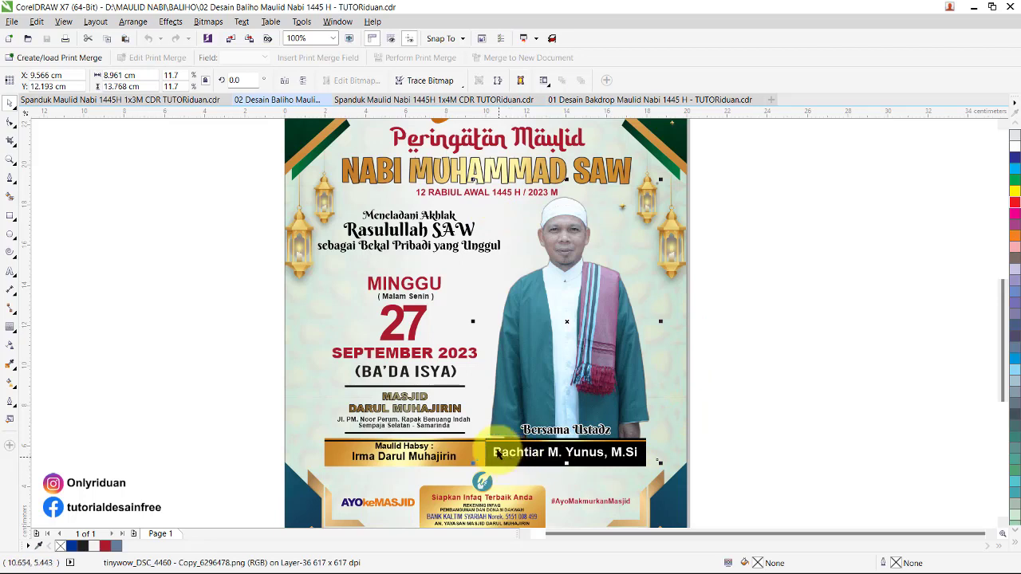
click(602, 456)
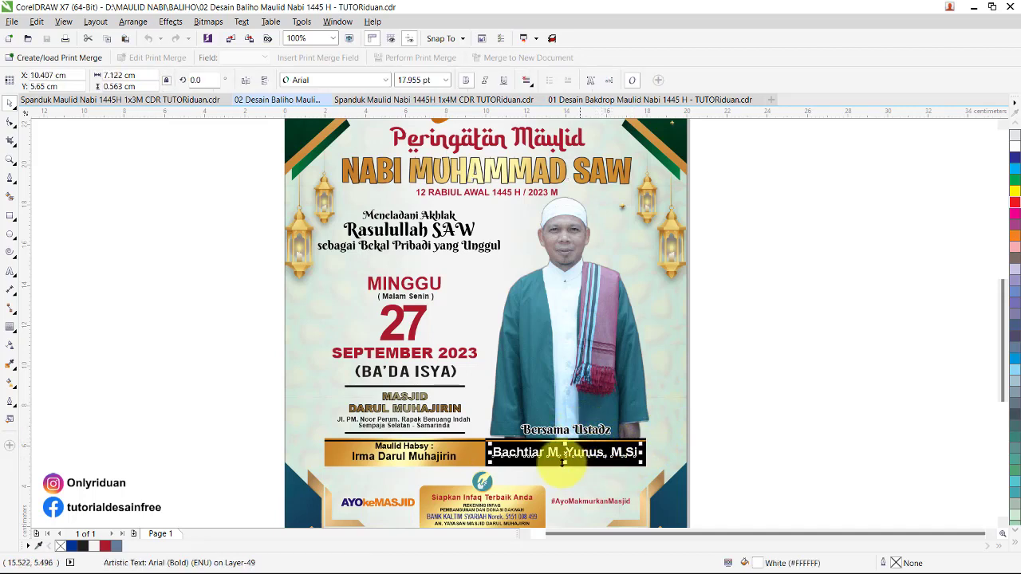
drag(1003, 331, 1003, 353)
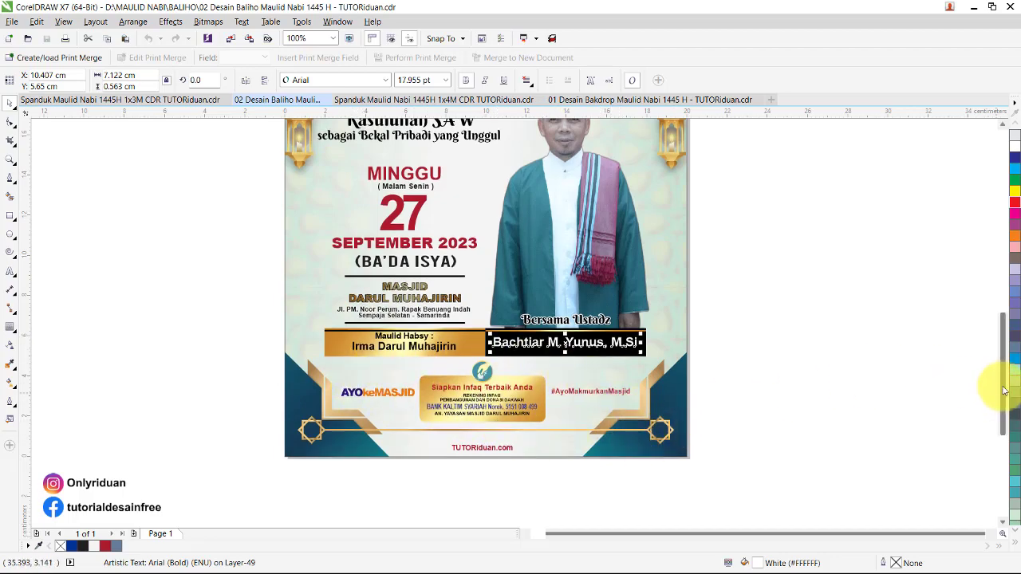
drag(1003, 392, 984, 357)
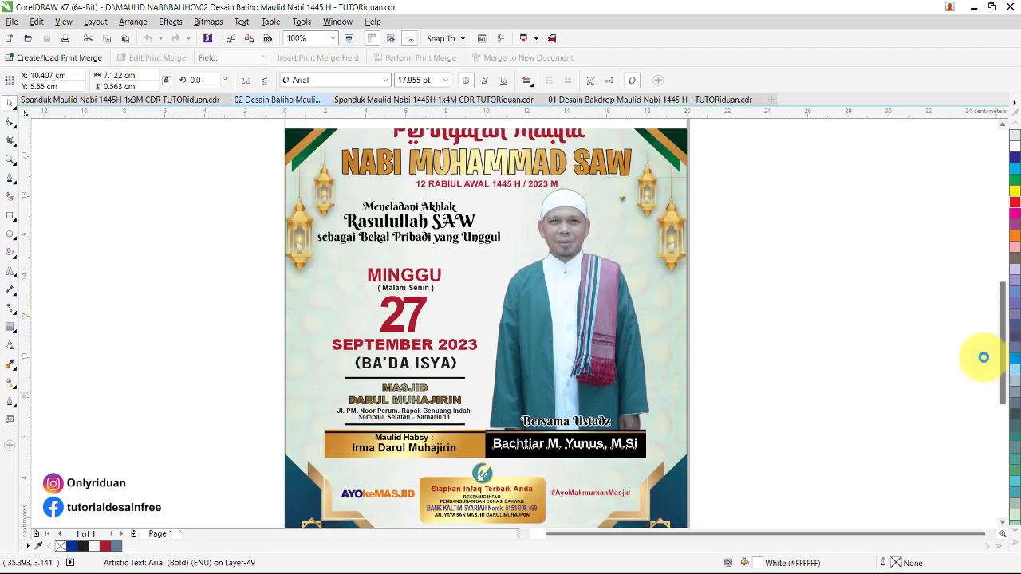
click(422, 279)
ctrl+click(422, 276)
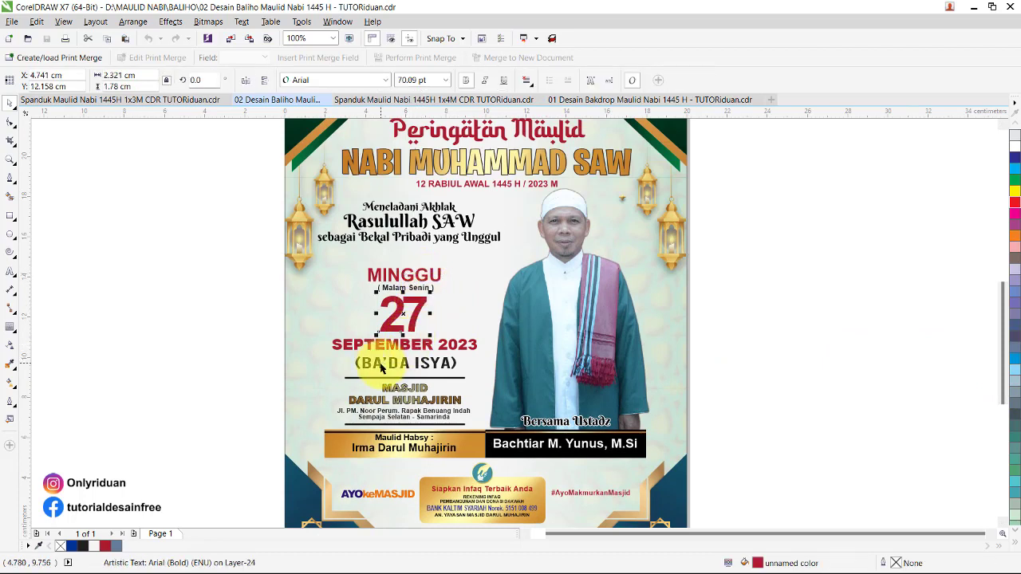
click(406, 389)
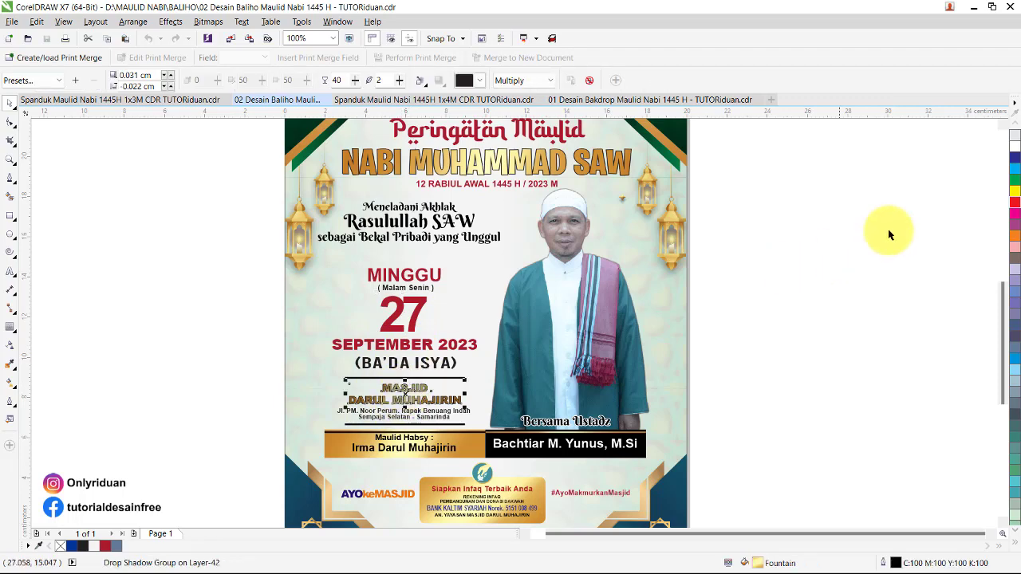
- Examine the upper part of the poster and its green arch ornament
click(1002, 128)
click(1002, 128)
click(412, 192)
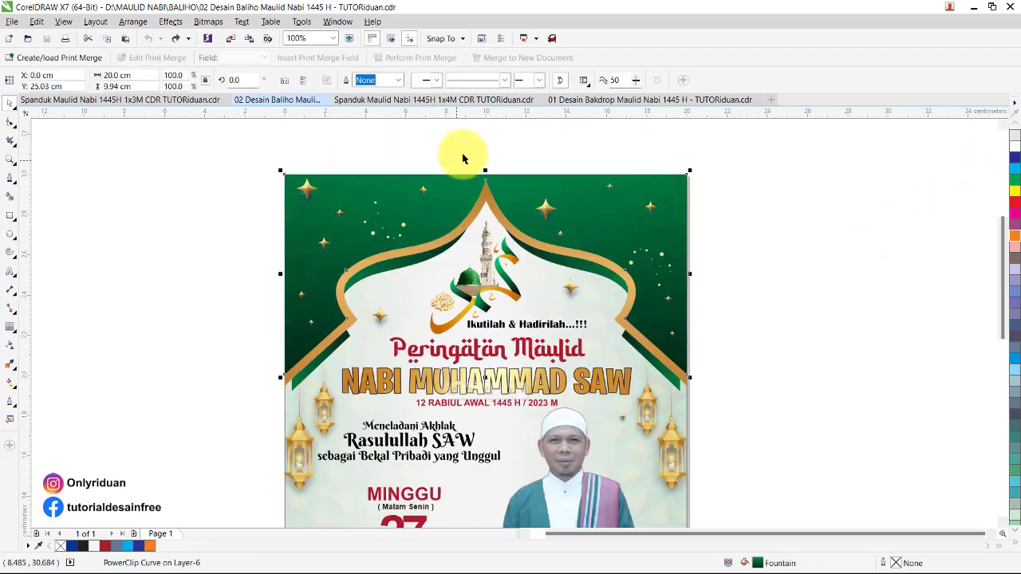
- Switch to the 01 Desain Bakdrop design and check its mosque name, speaker photo and speaker name as separate objects
click(594, 100)
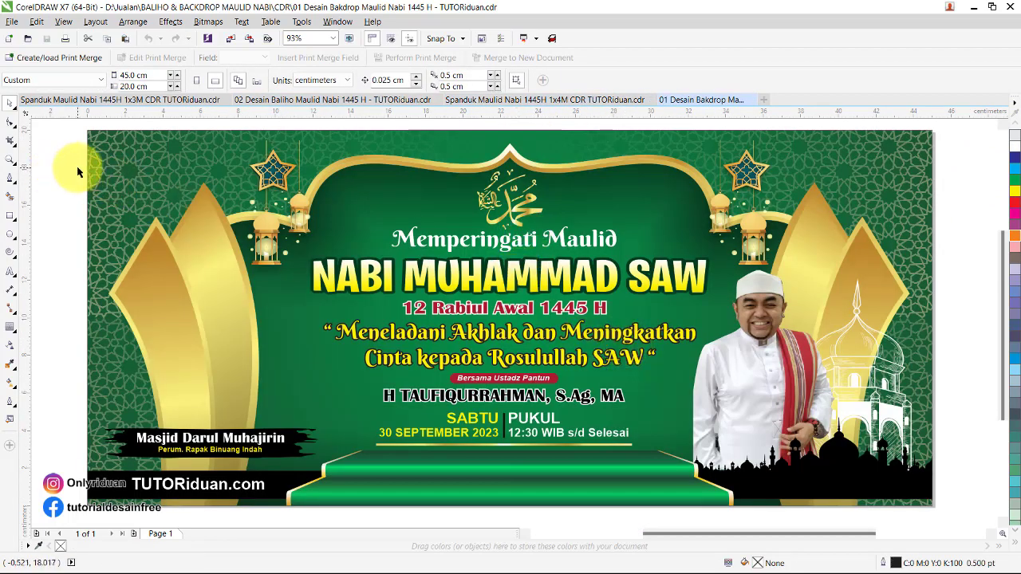
click(141, 86)
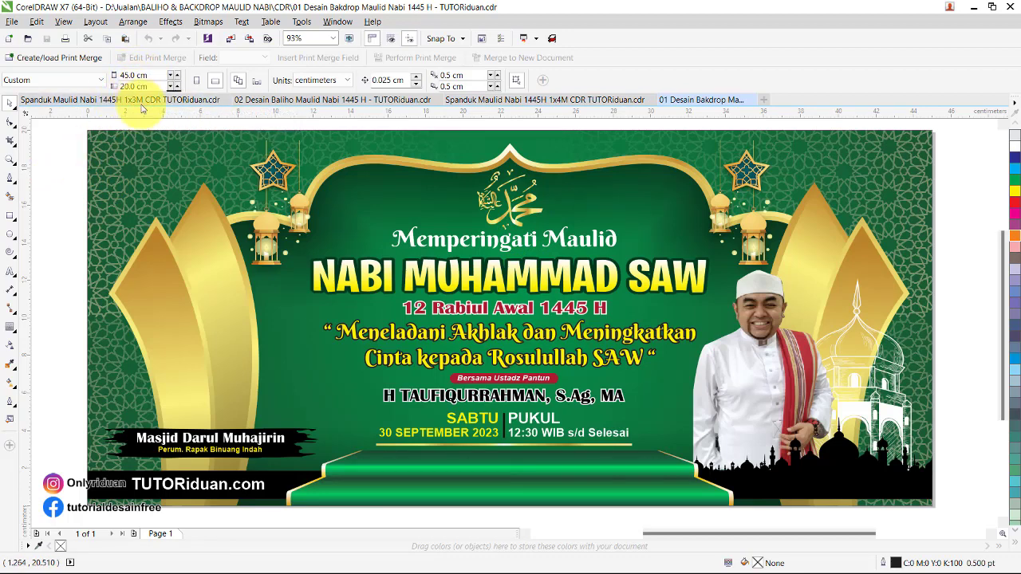
click(63, 174)
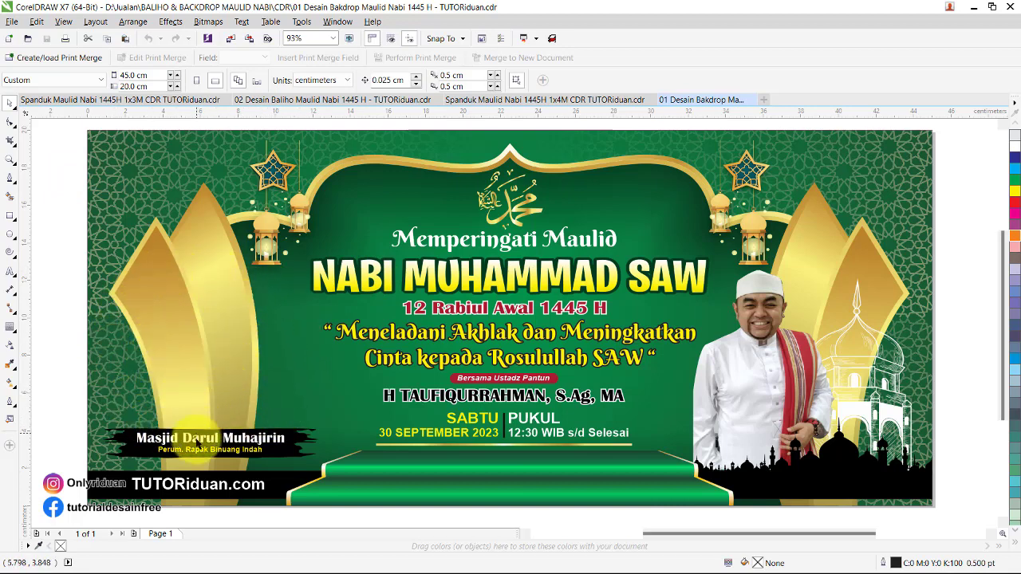
click(197, 443)
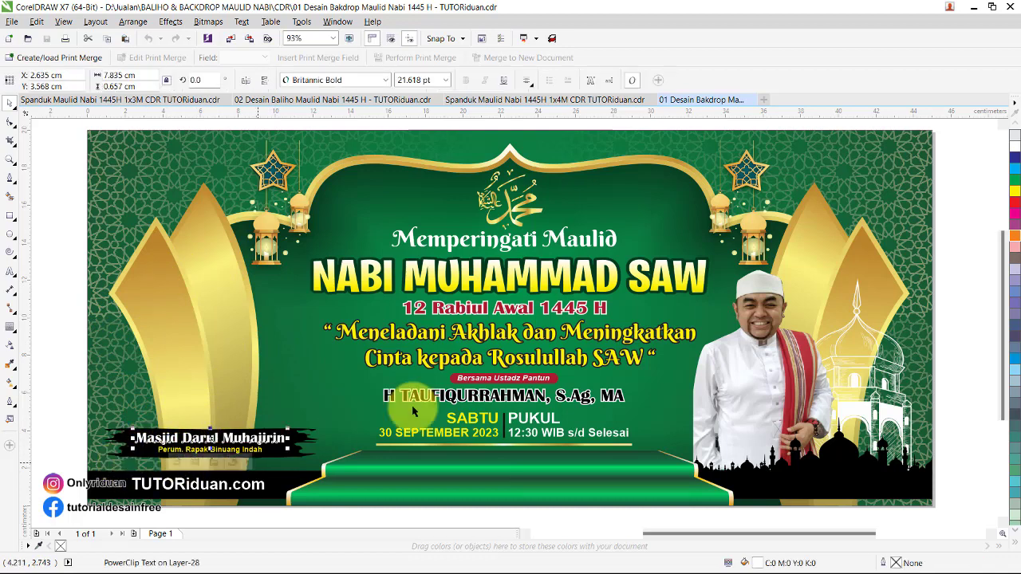
click(745, 373)
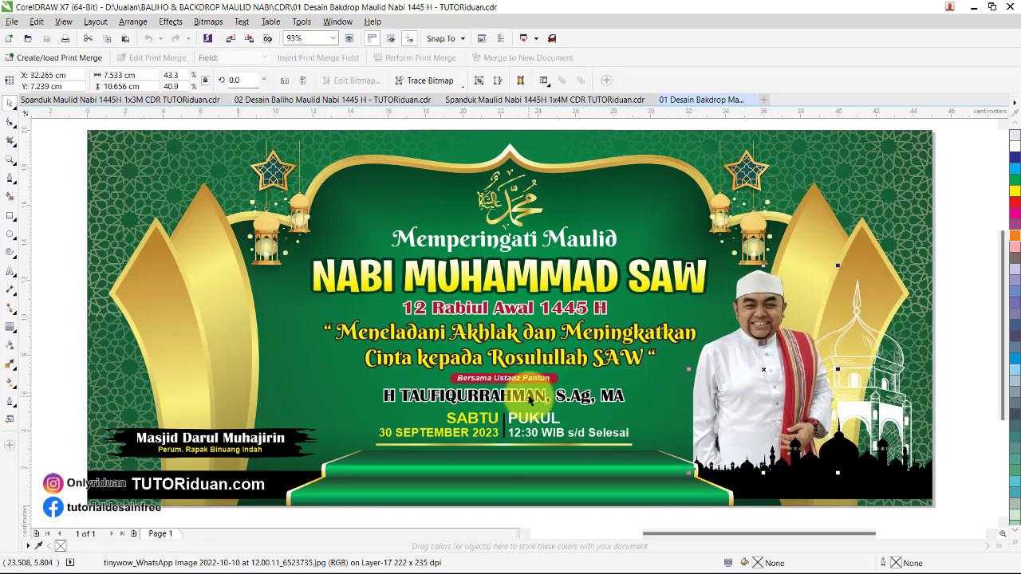
click(532, 401)
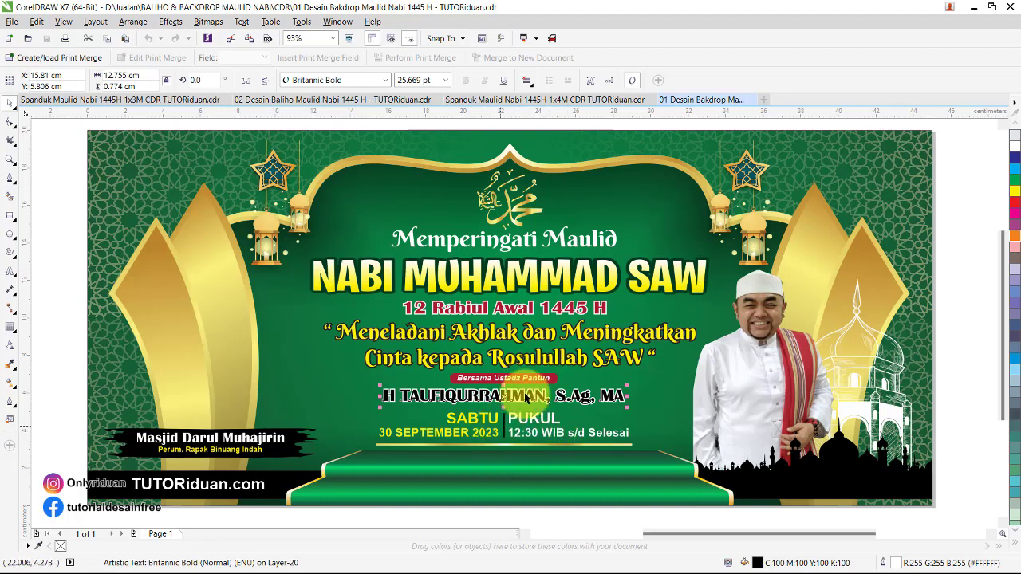
- Set the upper colour stop of the "NABI MUHAMMAD SAW" title's gradient to red (C0 M100 Y100 K0)
click(523, 275)
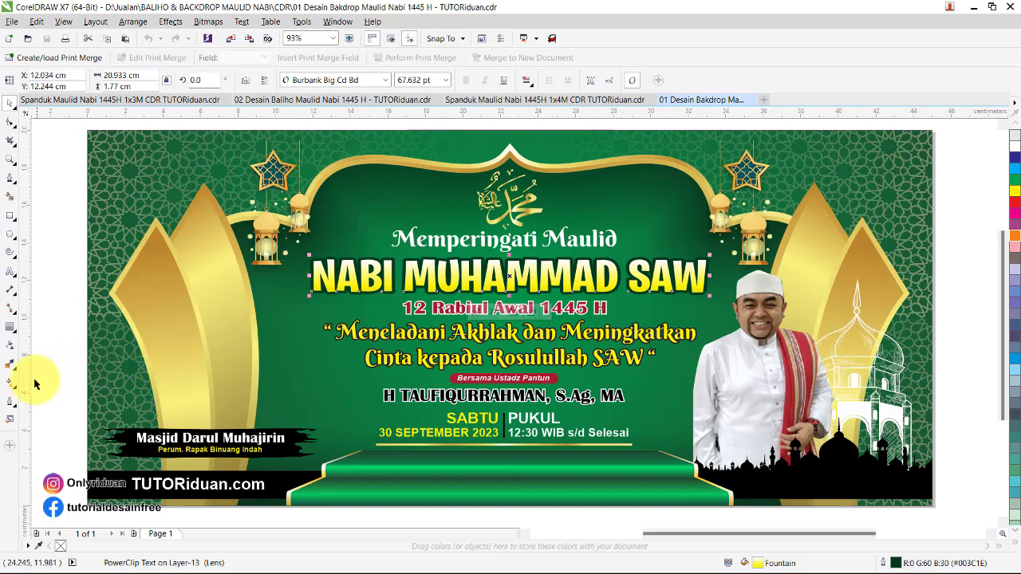
click(10, 384)
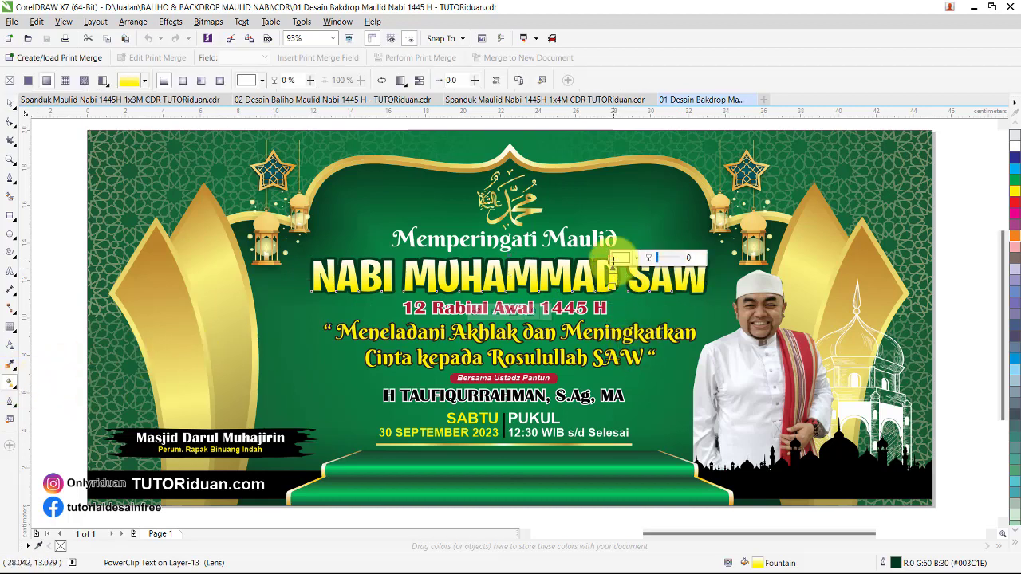
click(612, 262)
click(700, 320)
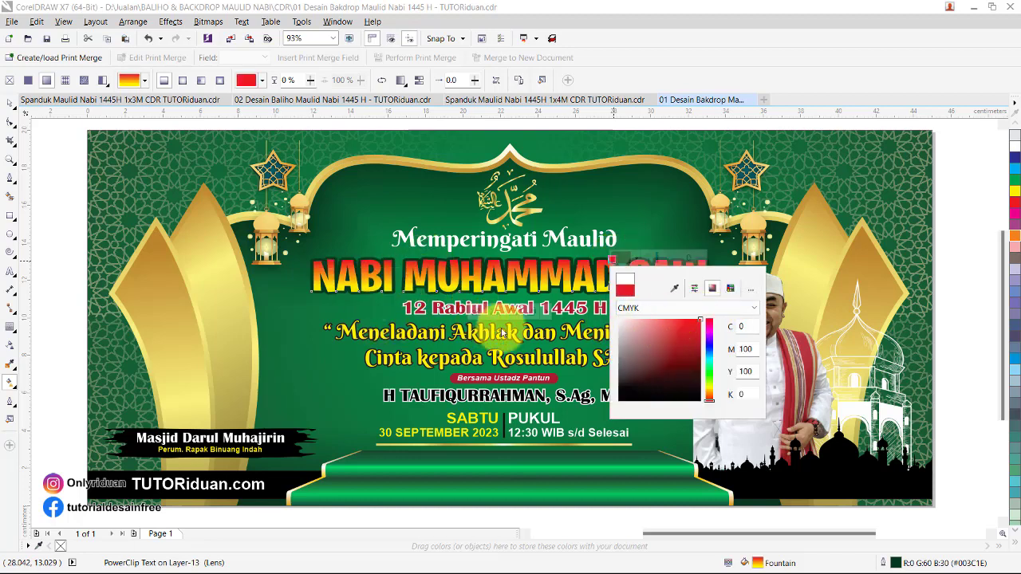
click(963, 248)
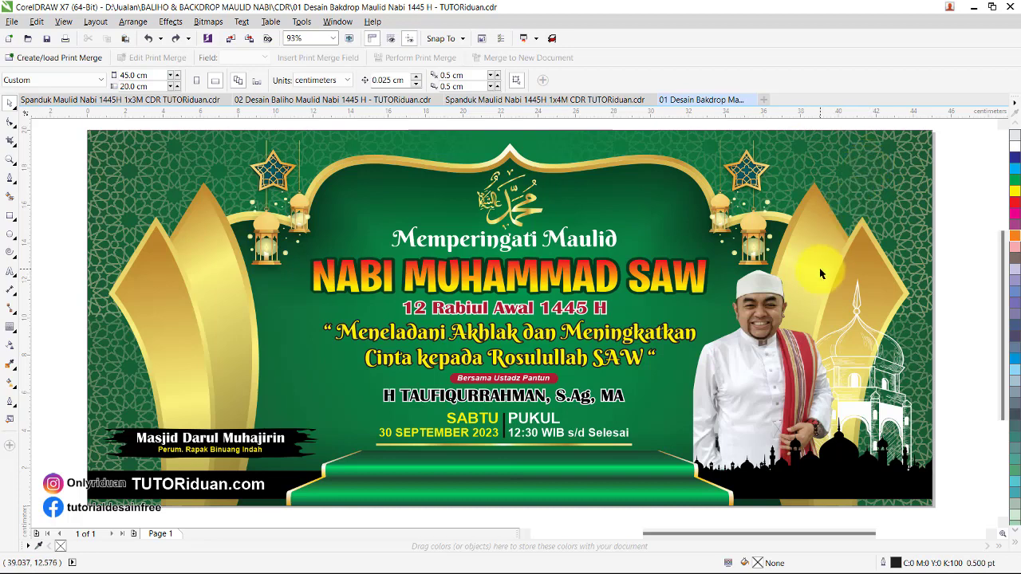
- Try recolouring the black mosque silhouette below the speaker's photo with orange (C0 M60 Y100 K0) and other palette colours
click(850, 445)
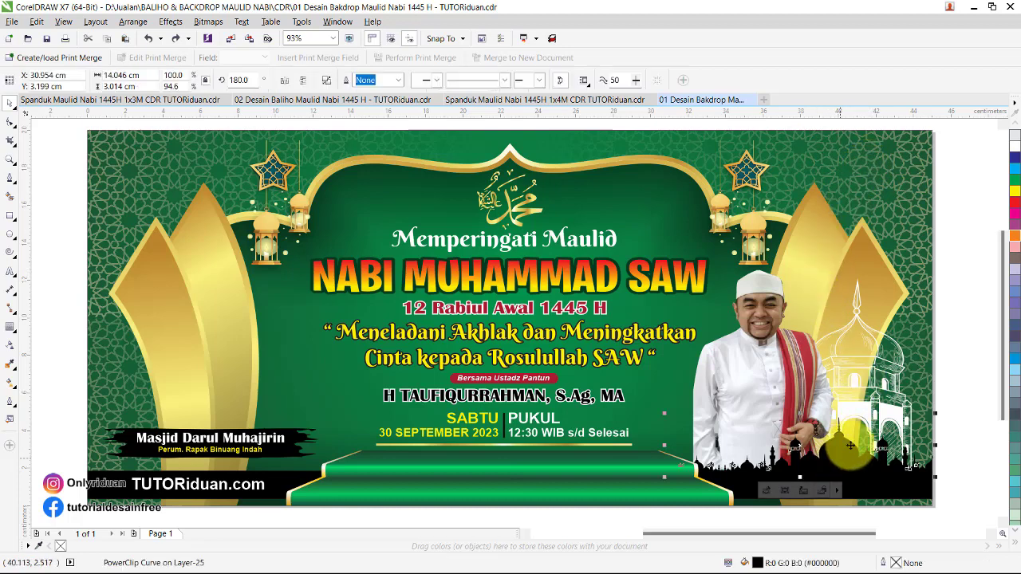
click(1006, 220)
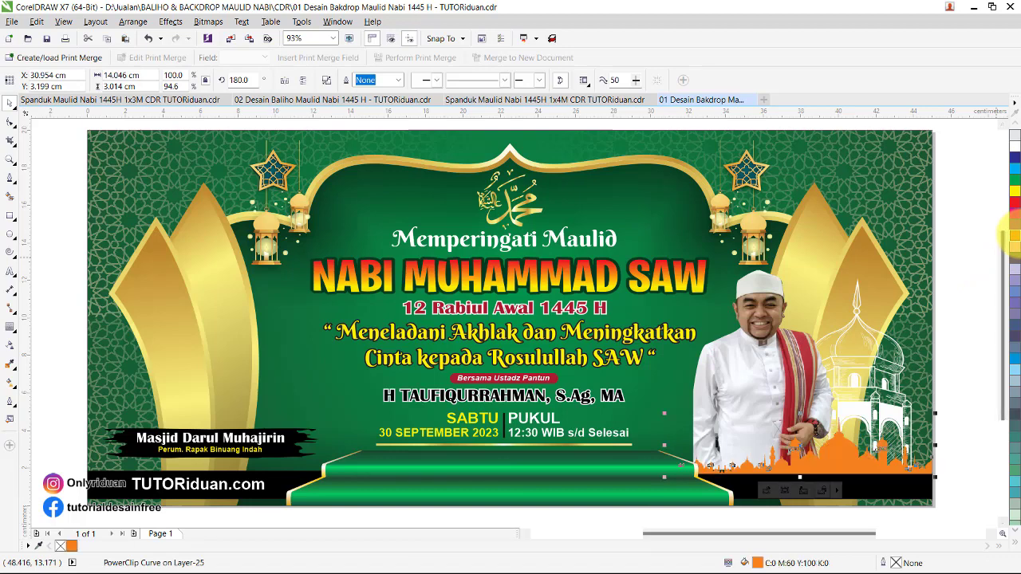
click(1015, 531)
click(1005, 393)
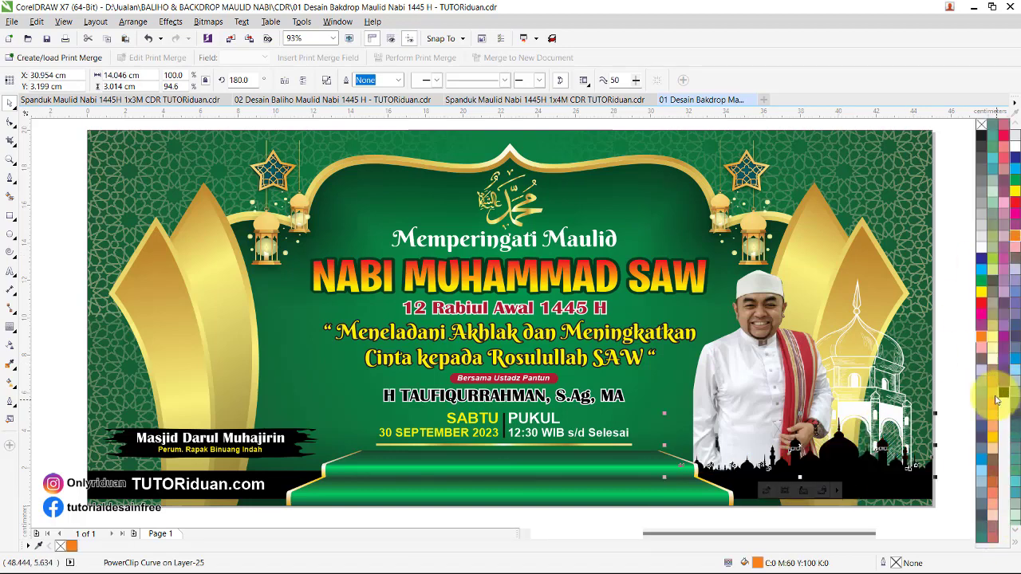
click(319, 508)
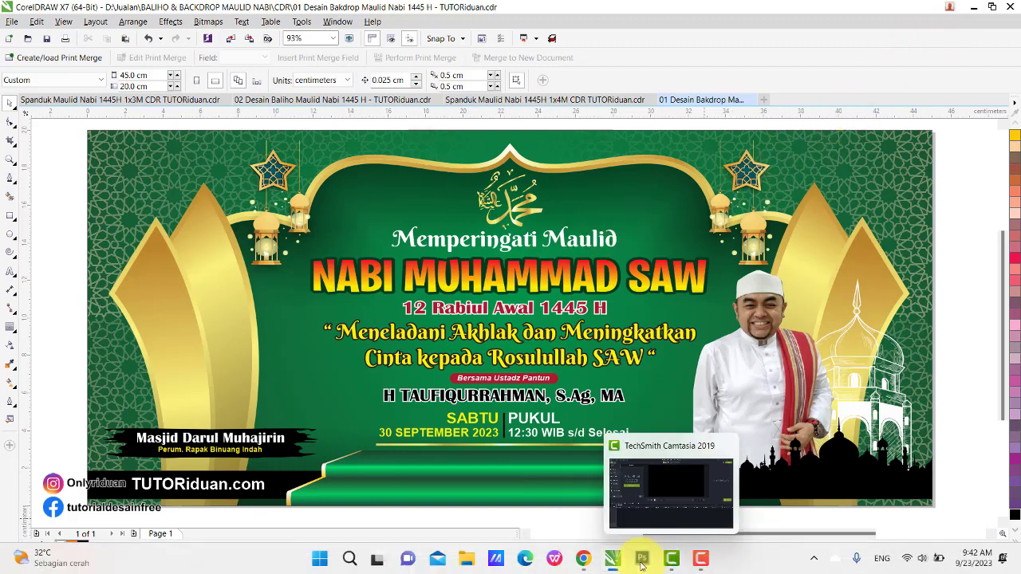
- Switch to Photoshop and check the "KECAMATAN SAMARINDA UTARA" and "Maulid Nabi Besar" text layers of the 1x4M banner
click(642, 560)
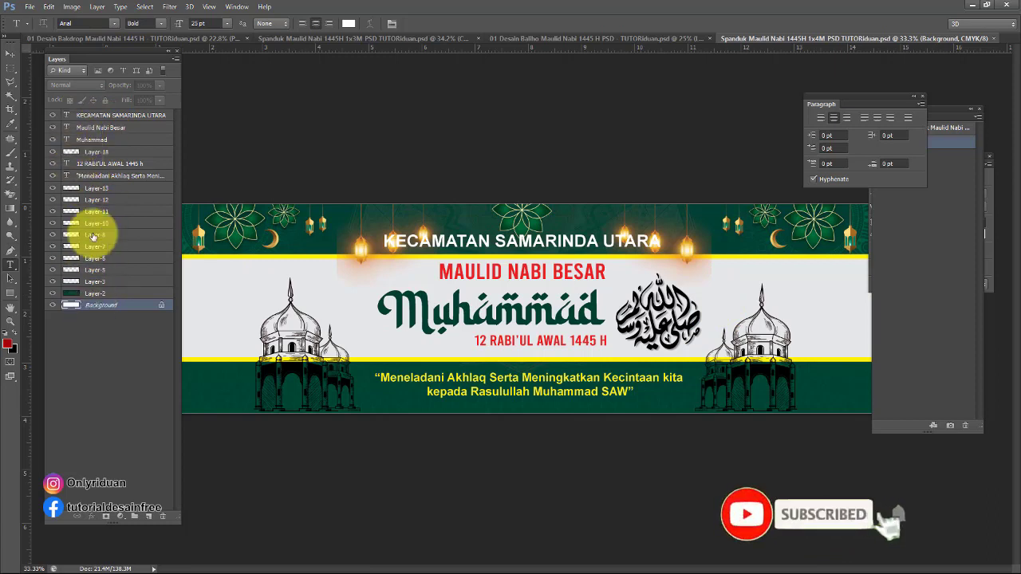
click(128, 116)
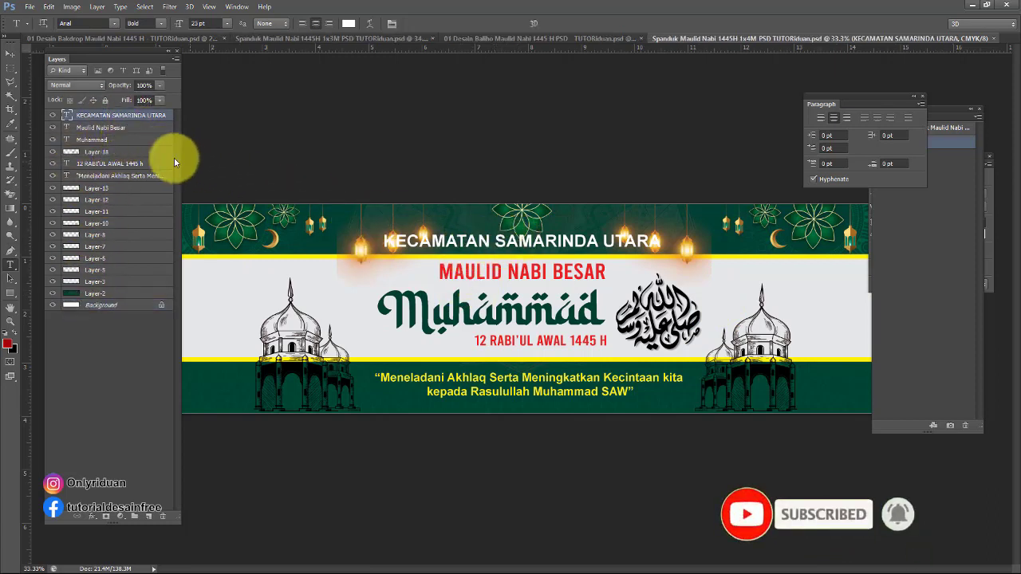
click(112, 129)
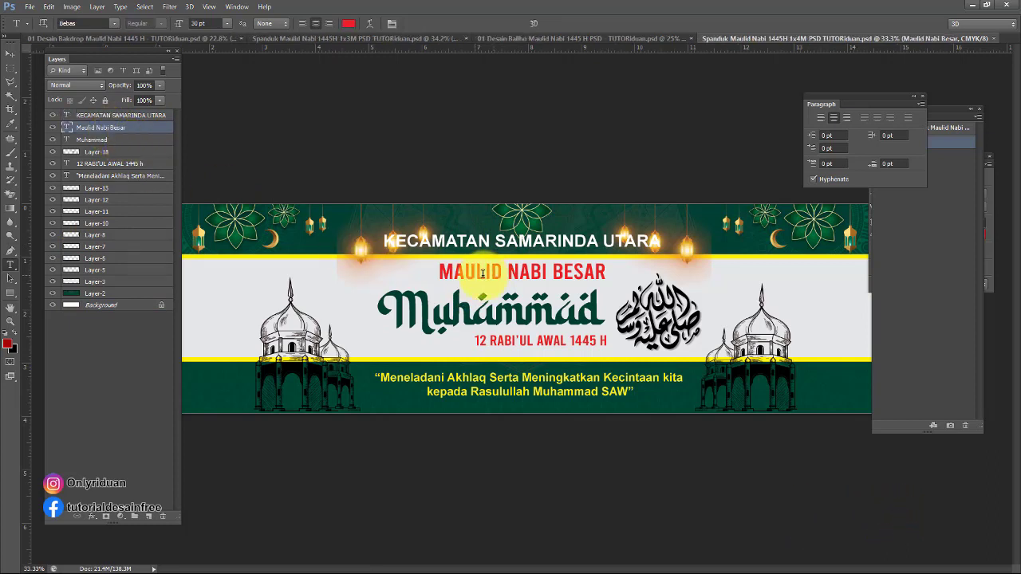
- Check the "Muhammad", "12 RABI'UL AWAL 1445 H" and "Meneladani Akhlaq" slogan text layers of the 1x4M banner
click(92, 140)
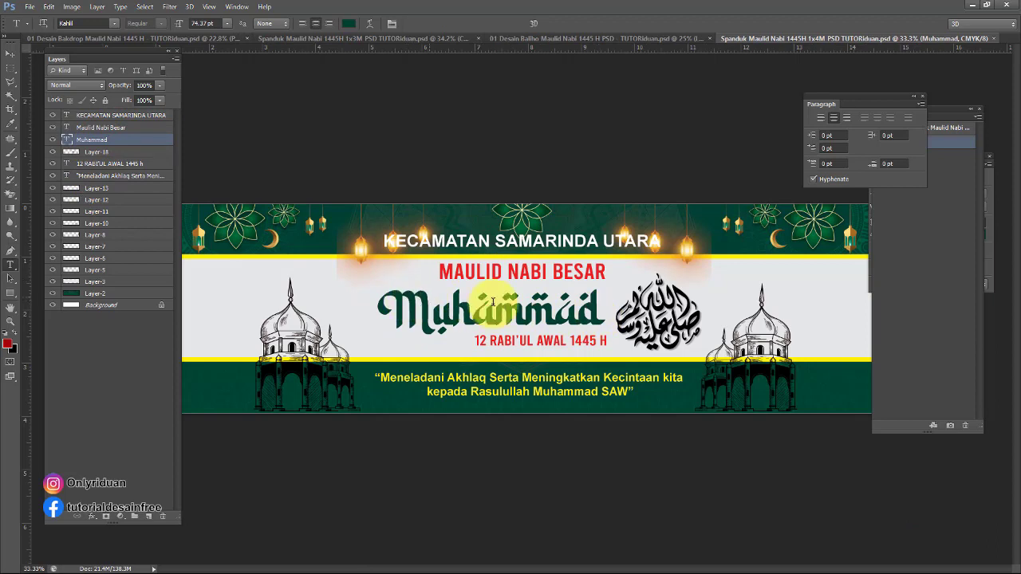
click(102, 163)
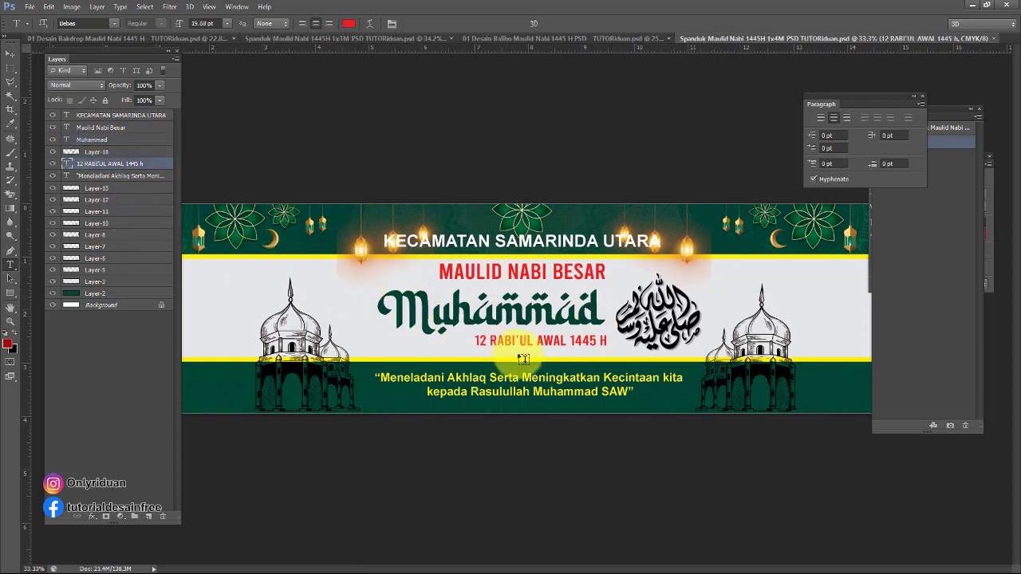
click(104, 177)
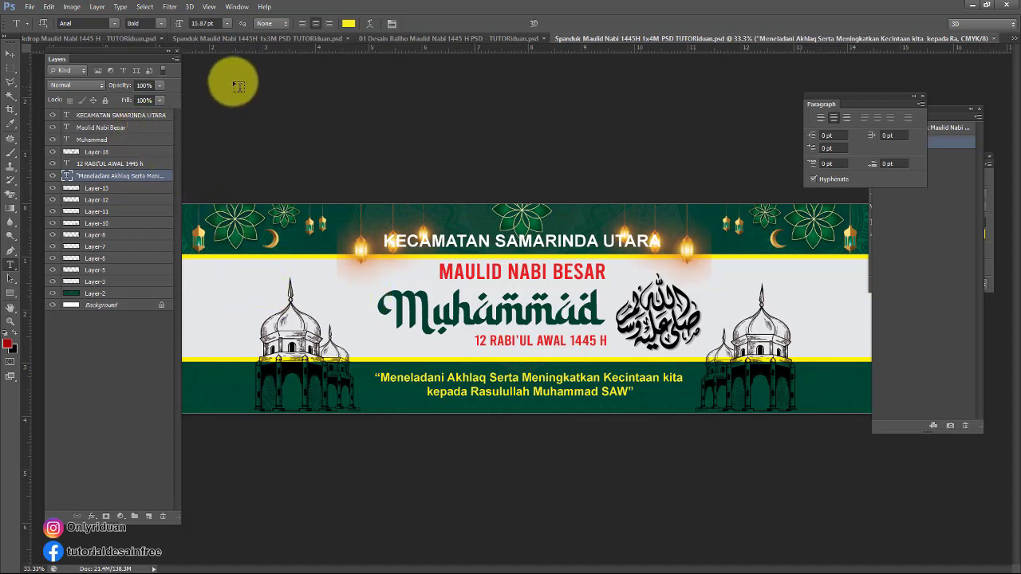
- In the 1x3M banner document, add a Gradient Overlay with the Orange, Yellow, Orange preset to the "Muhammad" title
click(241, 39)
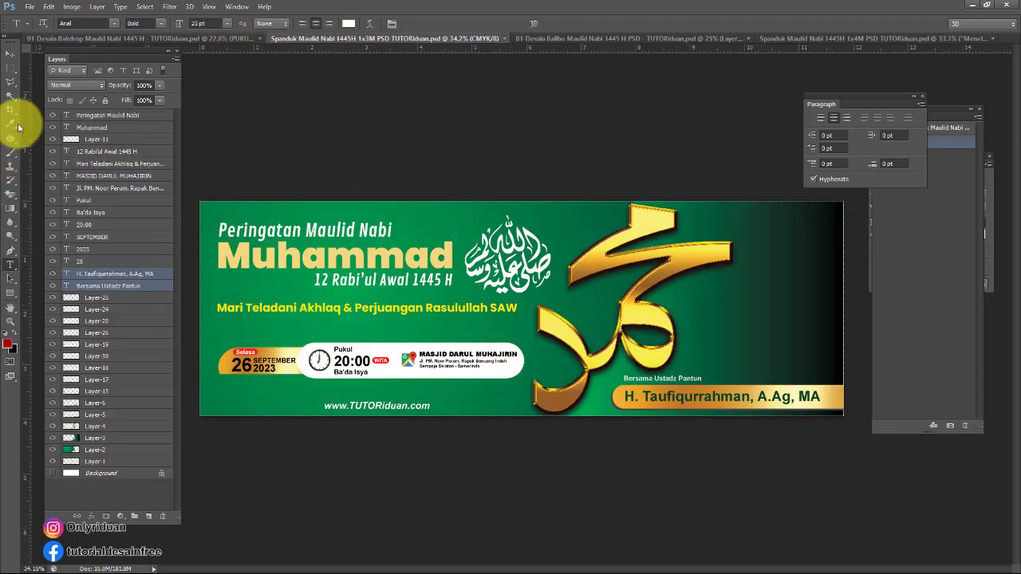
click(10, 56)
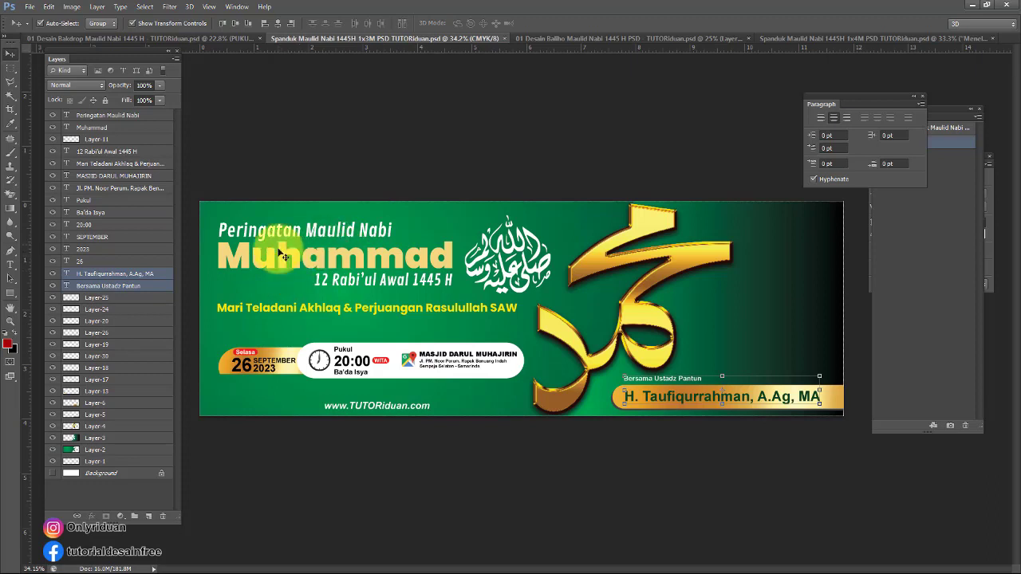
click(333, 252)
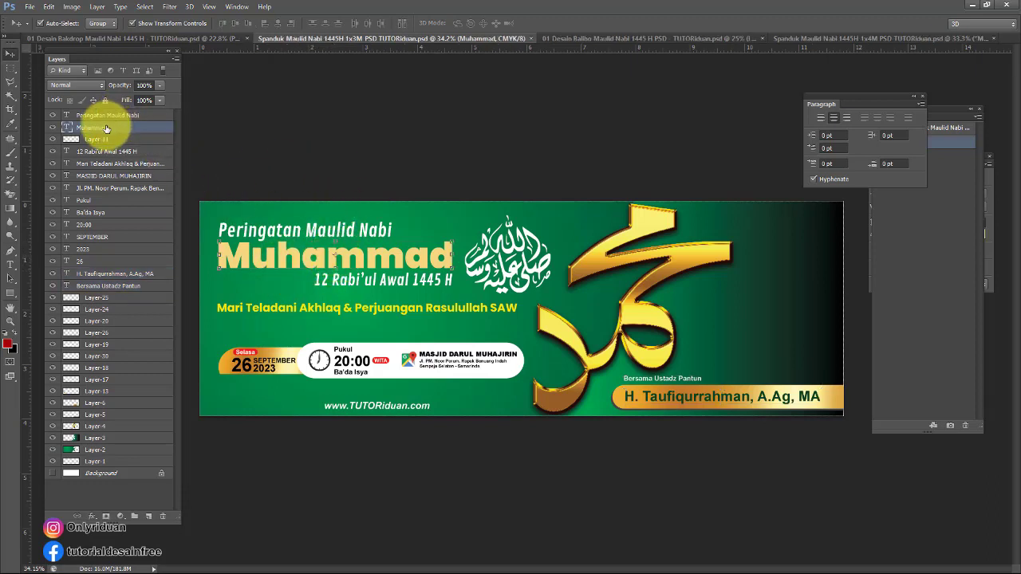
click(92, 517)
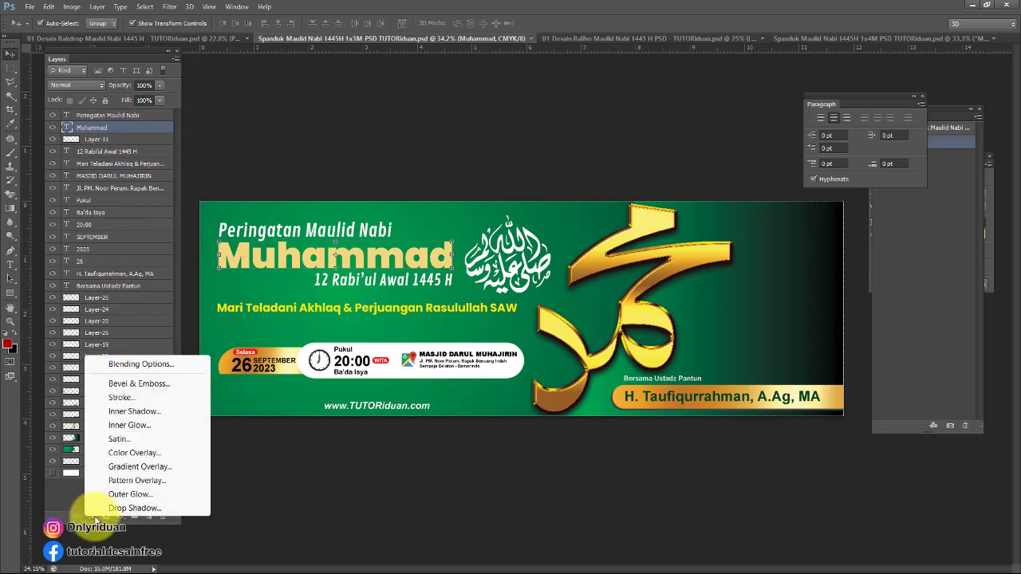
click(134, 467)
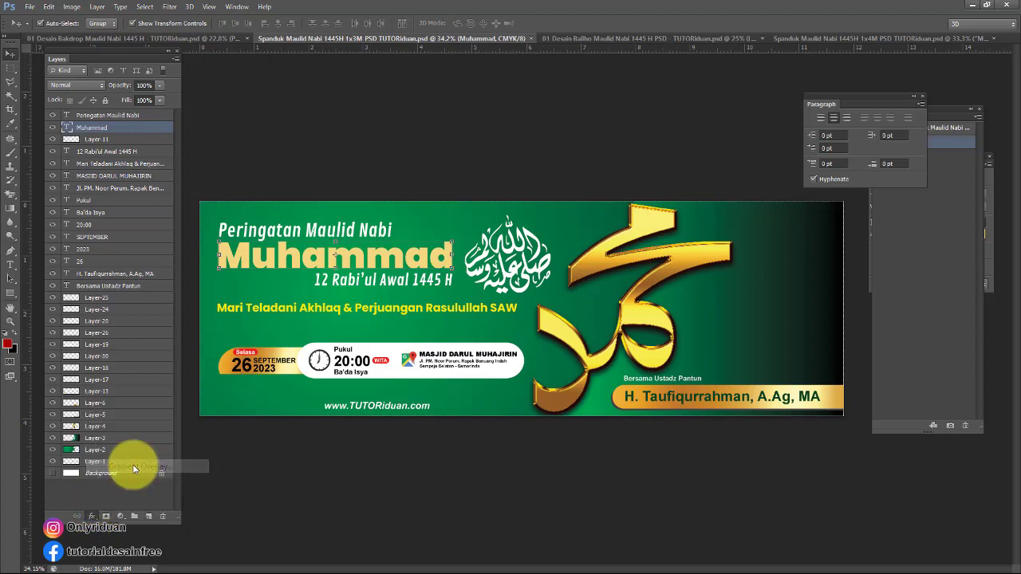
drag(599, 71, 698, 146)
click(709, 208)
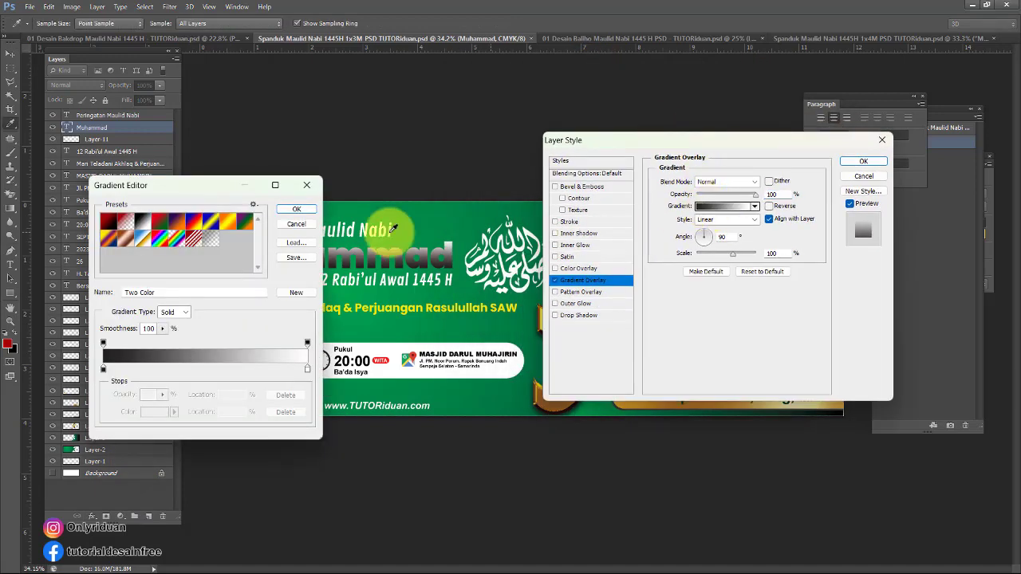
drag(205, 193, 180, 259)
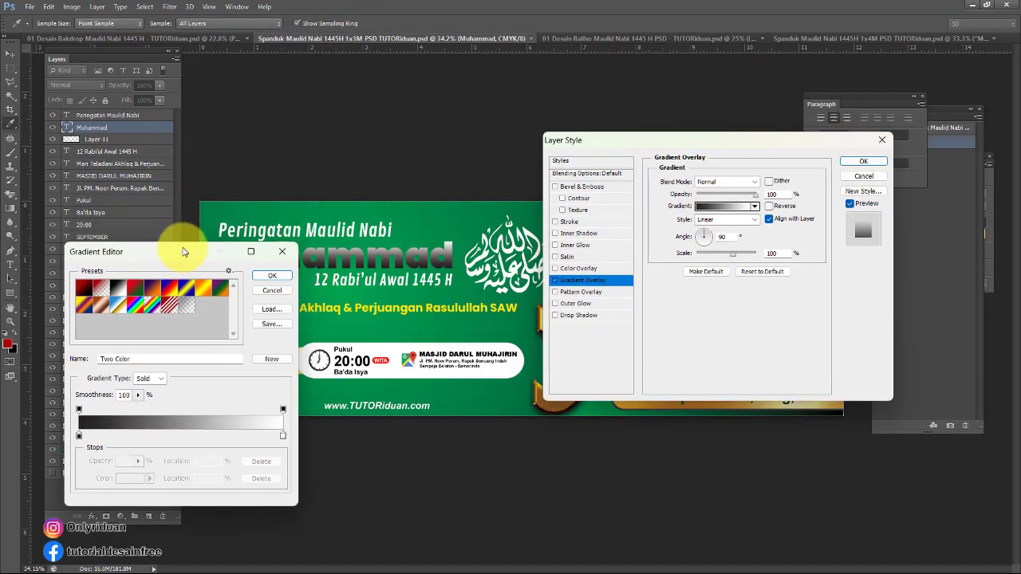
click(203, 288)
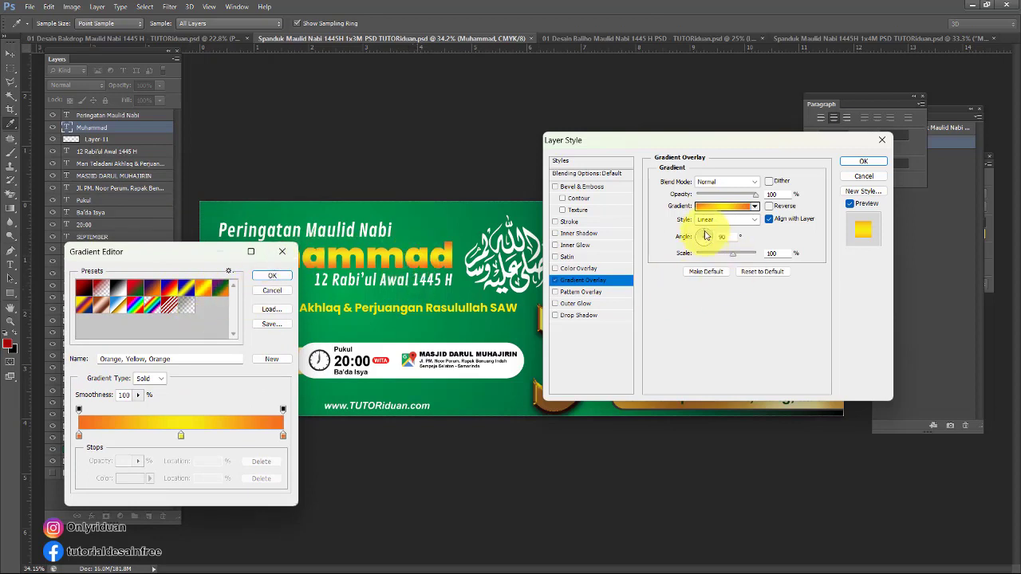
click(272, 275)
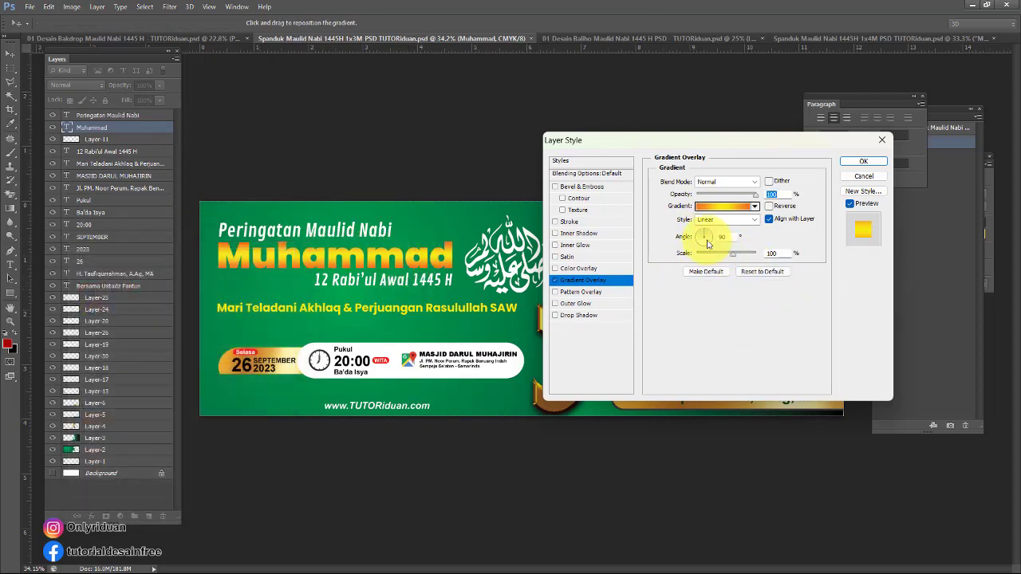
- Set the gradient overlay's angle to 177° and shift the gradient slightly across the "Muhammad" title
click(708, 236)
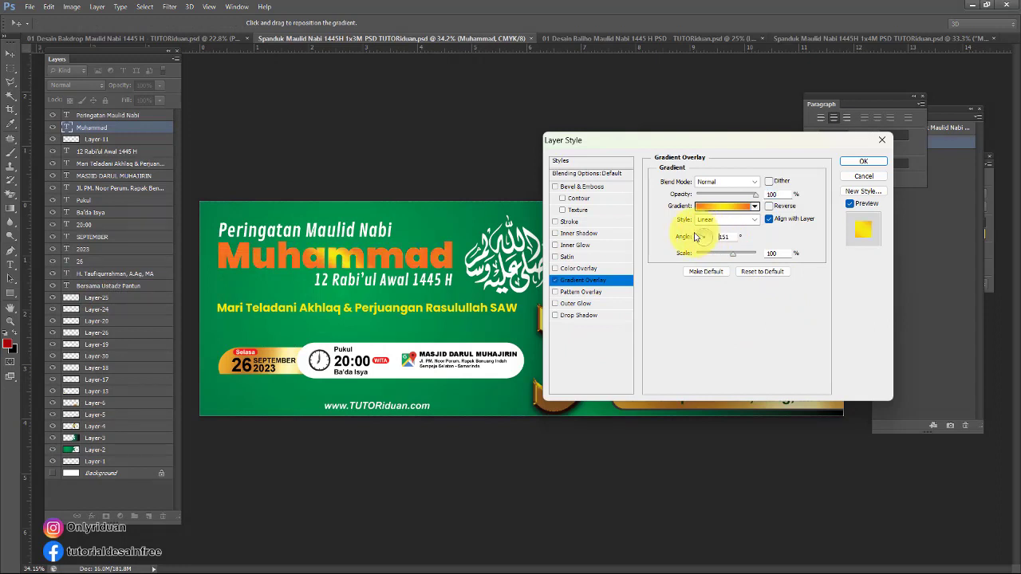
click(695, 240)
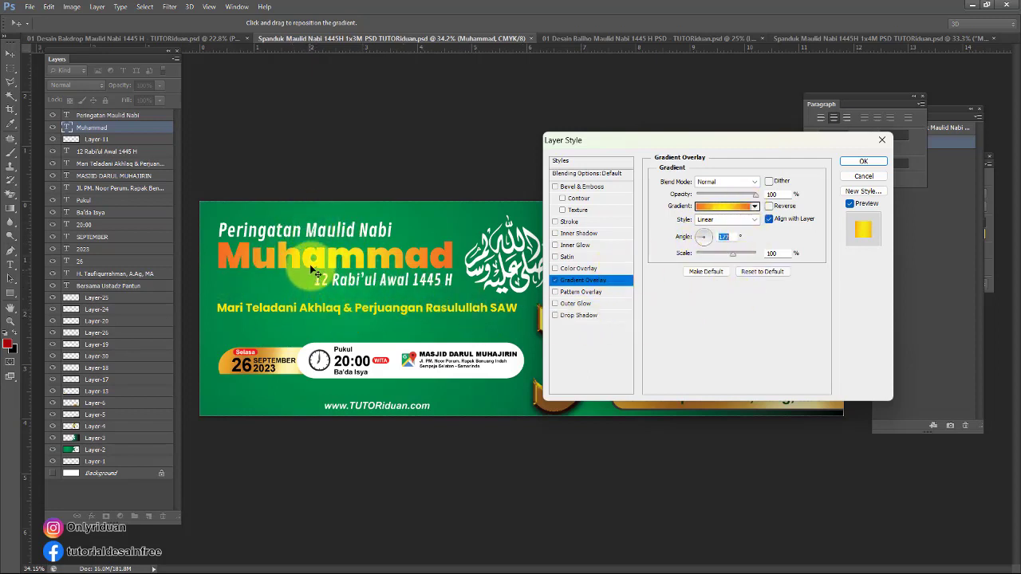
mouse_move(314, 271)
mouse_down()
mouse_move(472, 259)
mouse_move(311, 263)
mouse_move(332, 263)
mouse_up()
- Move the overlay gradient's middle stop to 57%, recolour it white (ffffff) and apply the layer style
click(726, 207)
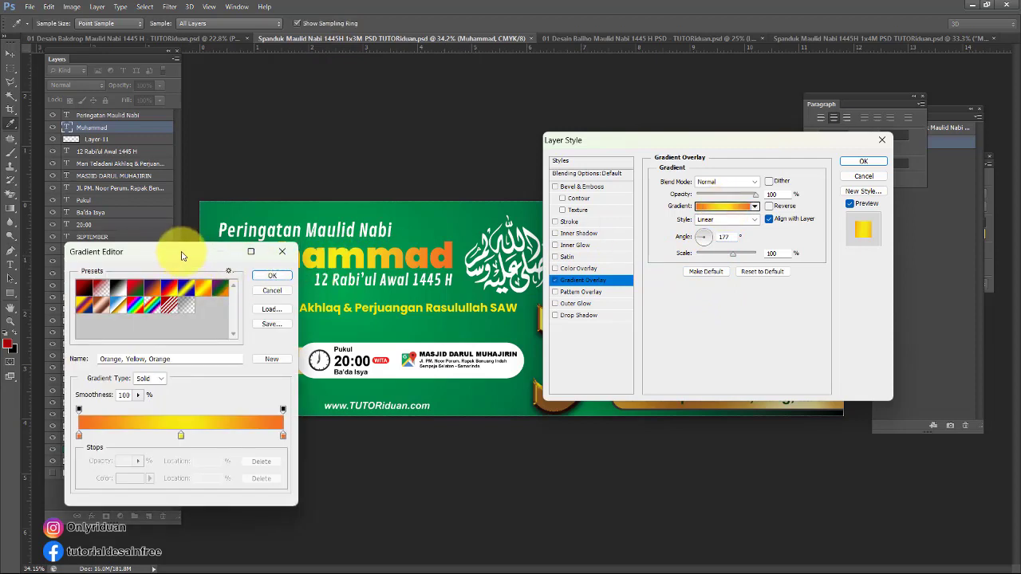
drag(181, 256, 234, 200)
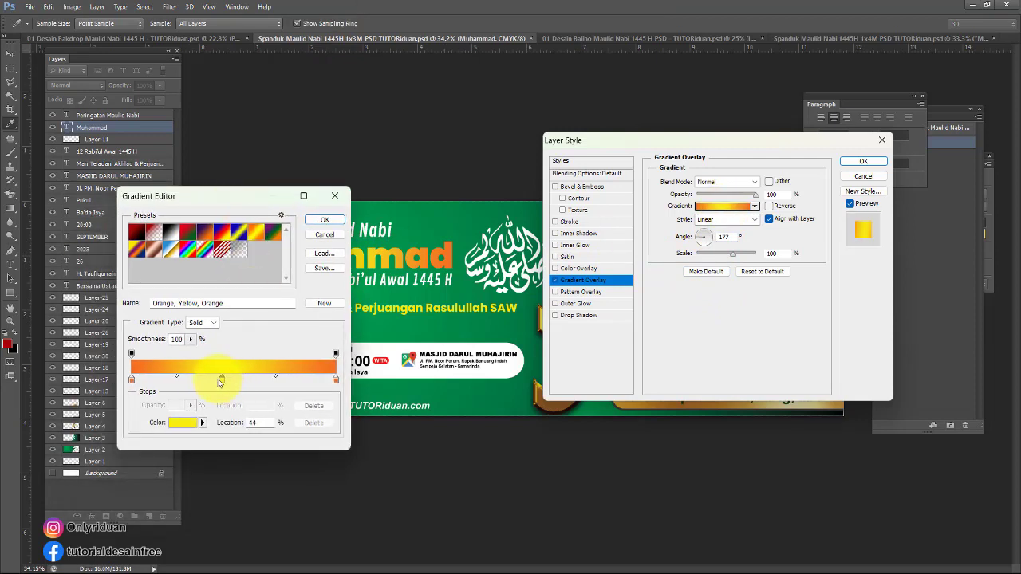
drag(220, 382, 247, 384)
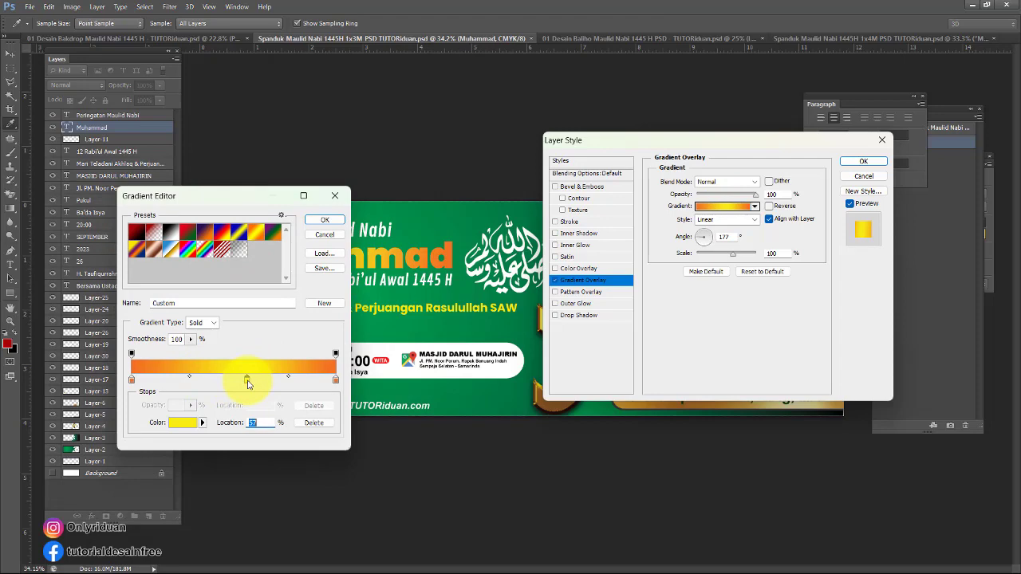
click(189, 427)
drag(178, 319, 50, 274)
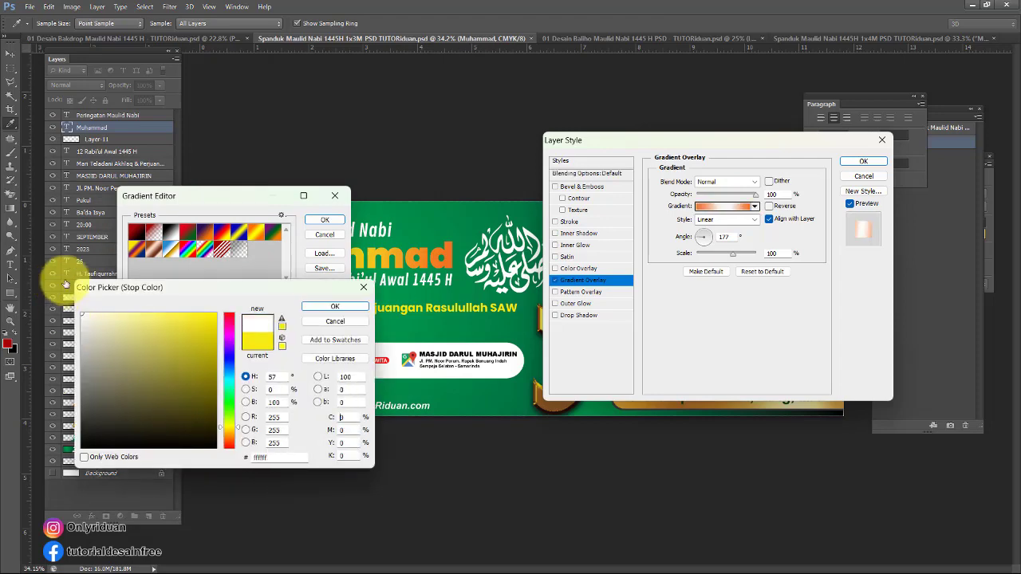
click(335, 306)
mouse_move(268, 199)
mouse_down()
mouse_move(79, 319)
mouse_move(280, 184)
mouse_up()
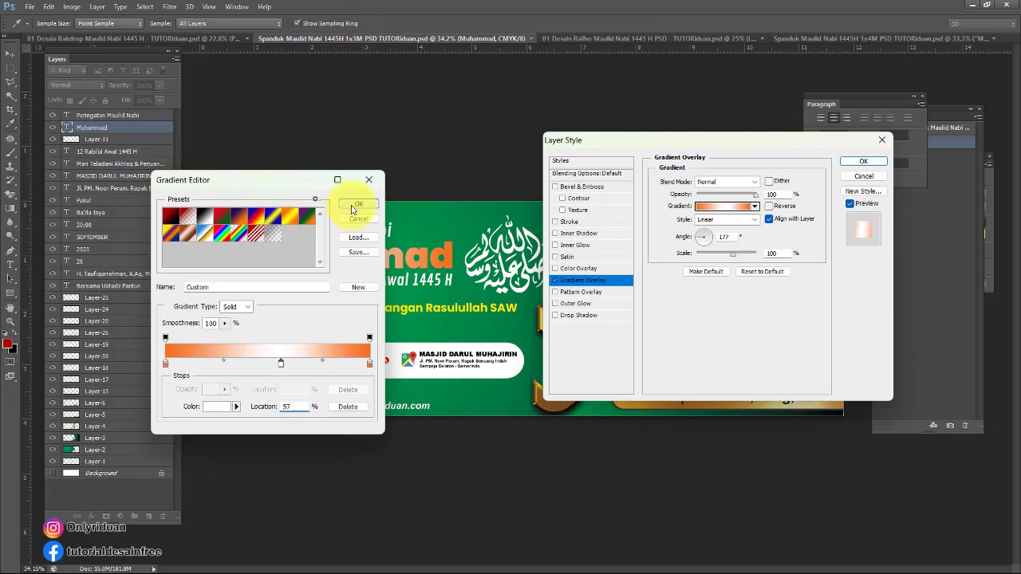
click(353, 209)
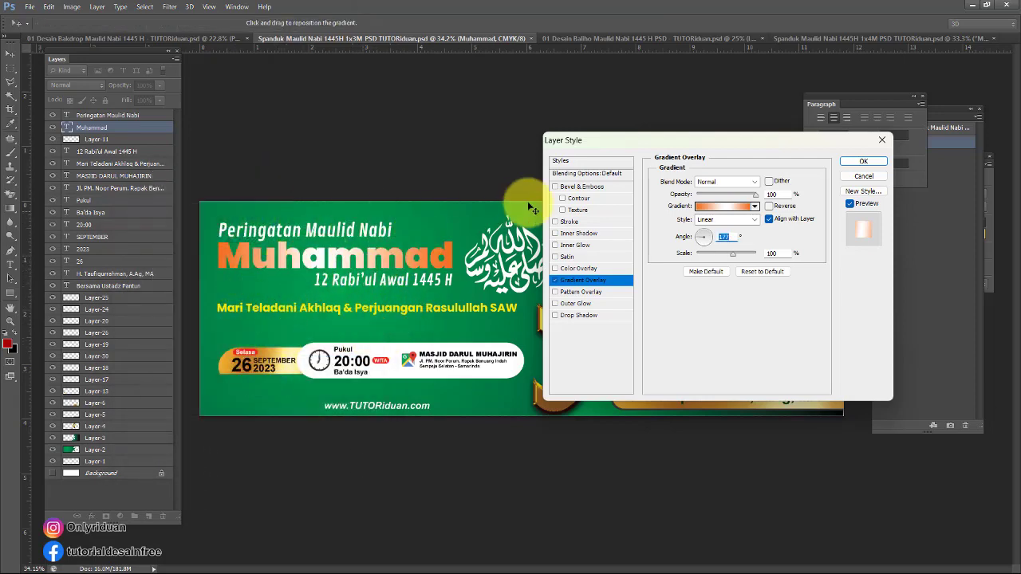
drag(630, 142, 664, 184)
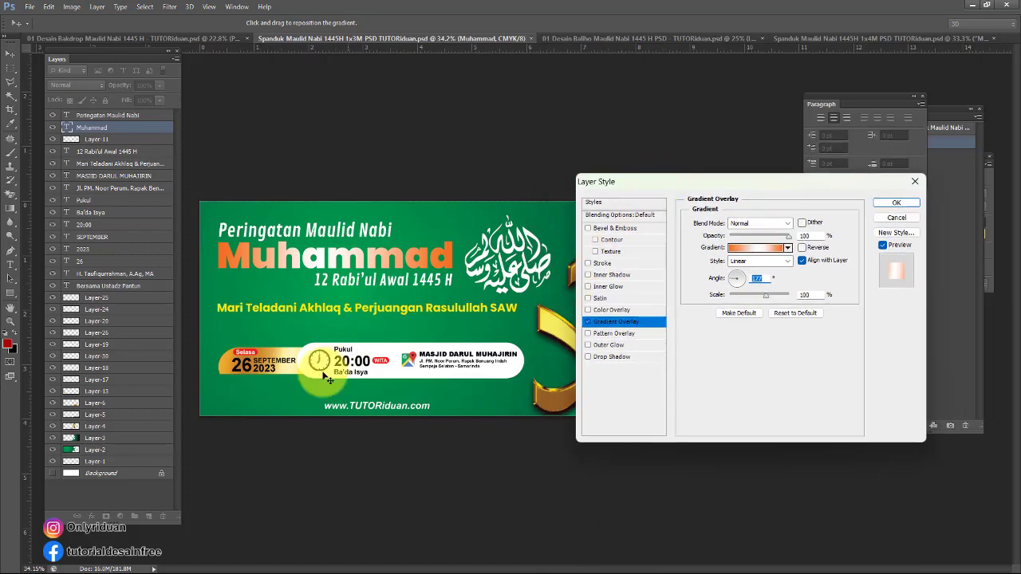
click(901, 203)
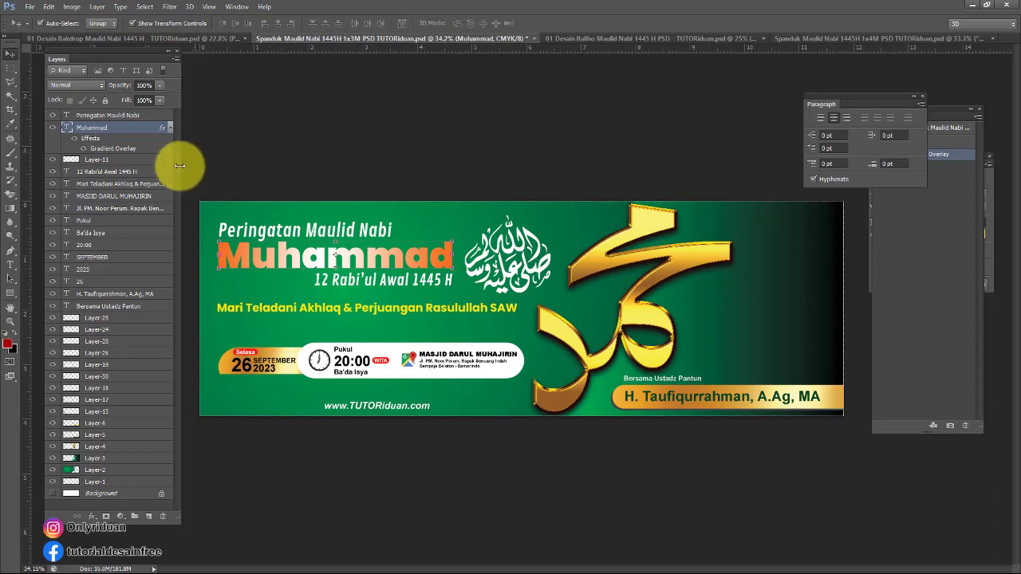
- Change the banner's start time text to 21:00 and its day number to 29
click(97, 244)
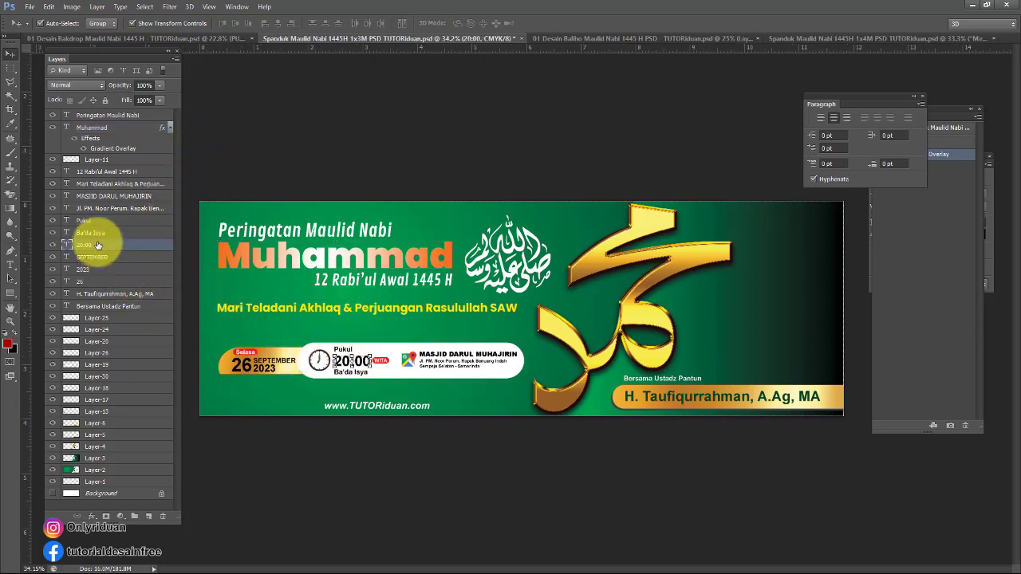
click(10, 266)
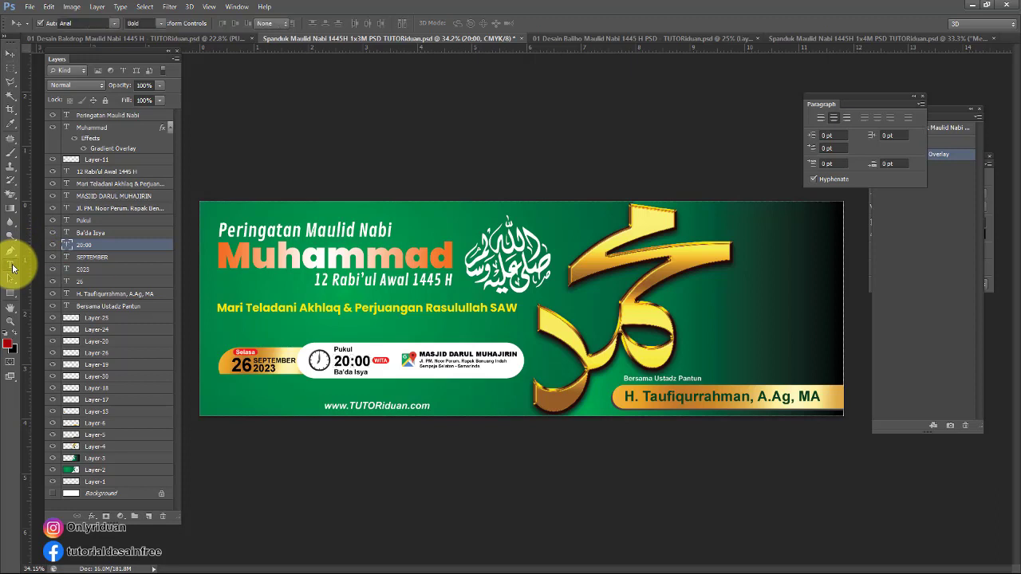
click(353, 361)
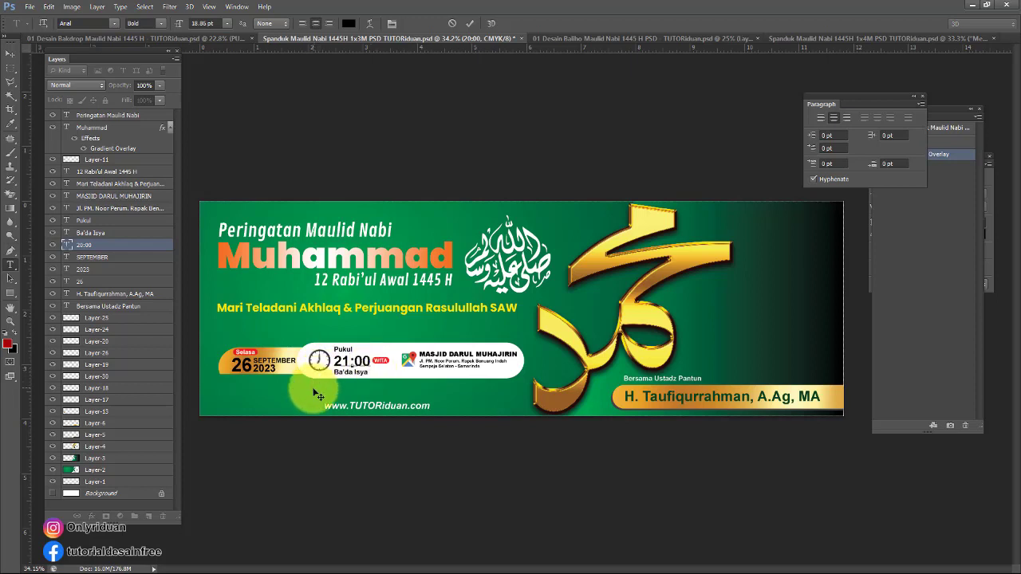
click(105, 281)
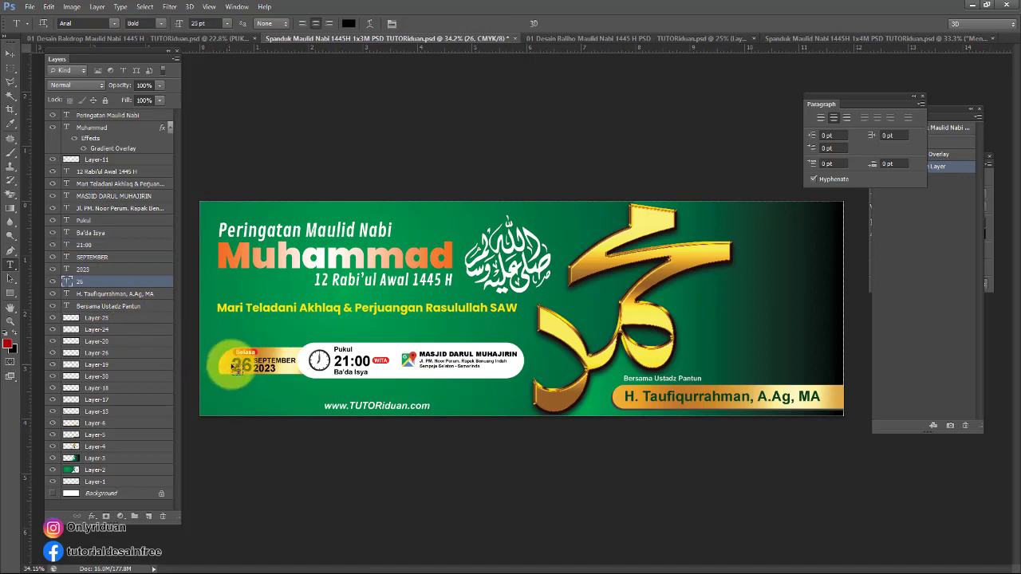
click(253, 355)
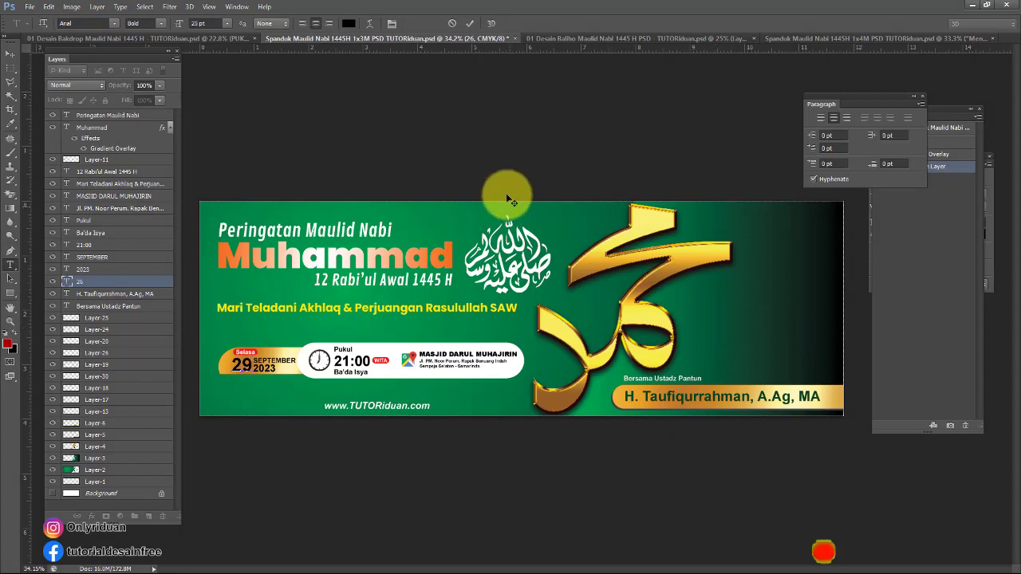
- Switch to the 01 Desain Baliho document and change the large day number below "MINGGU" to 30
click(589, 38)
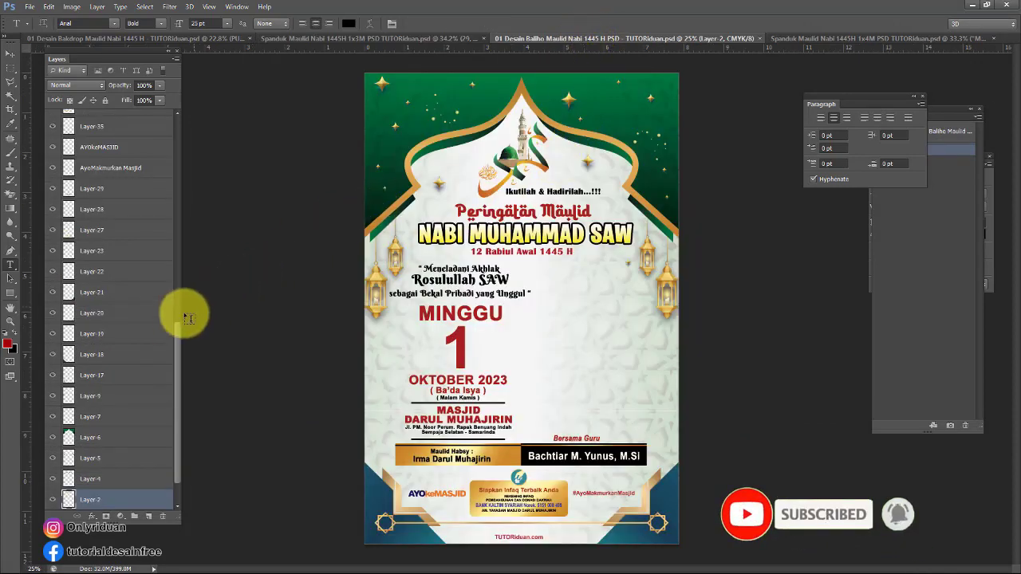
drag(176, 333, 170, 101)
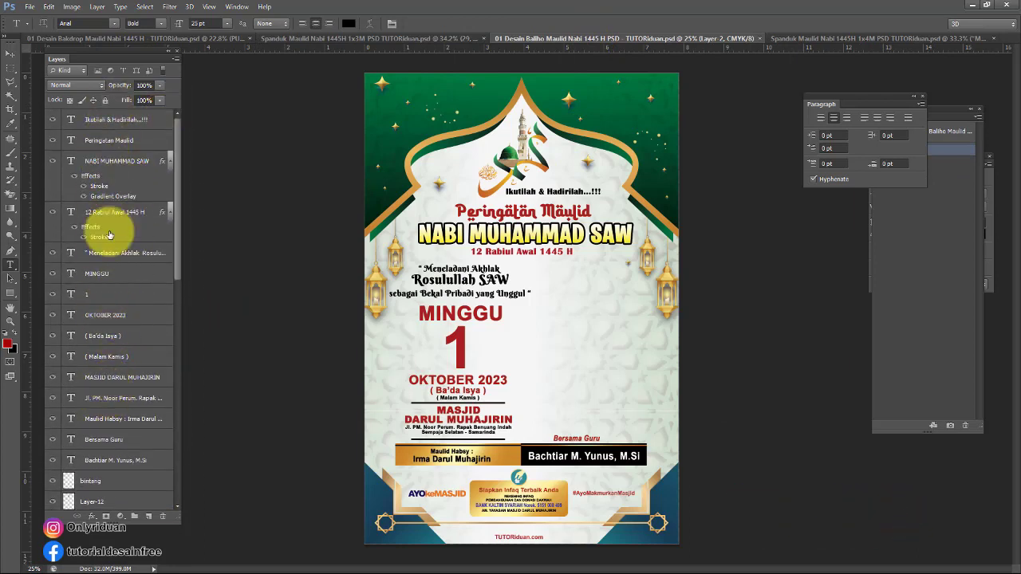
click(101, 298)
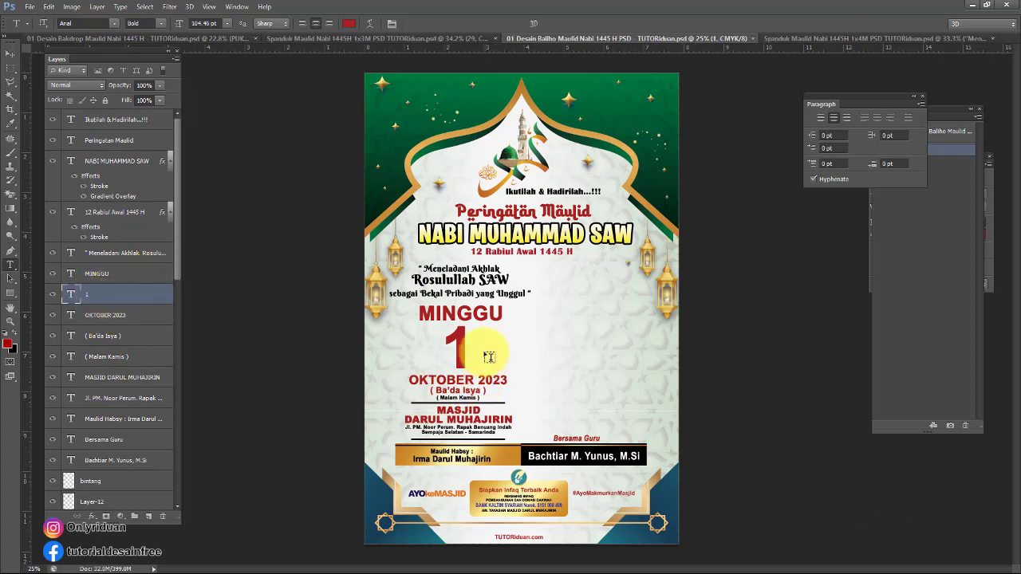
click(466, 341)
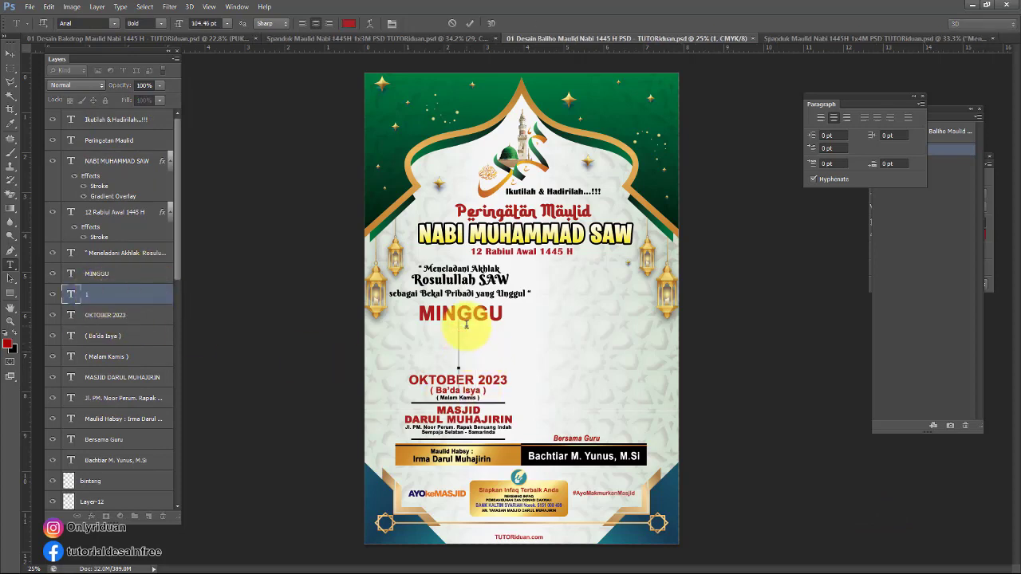
text(30)
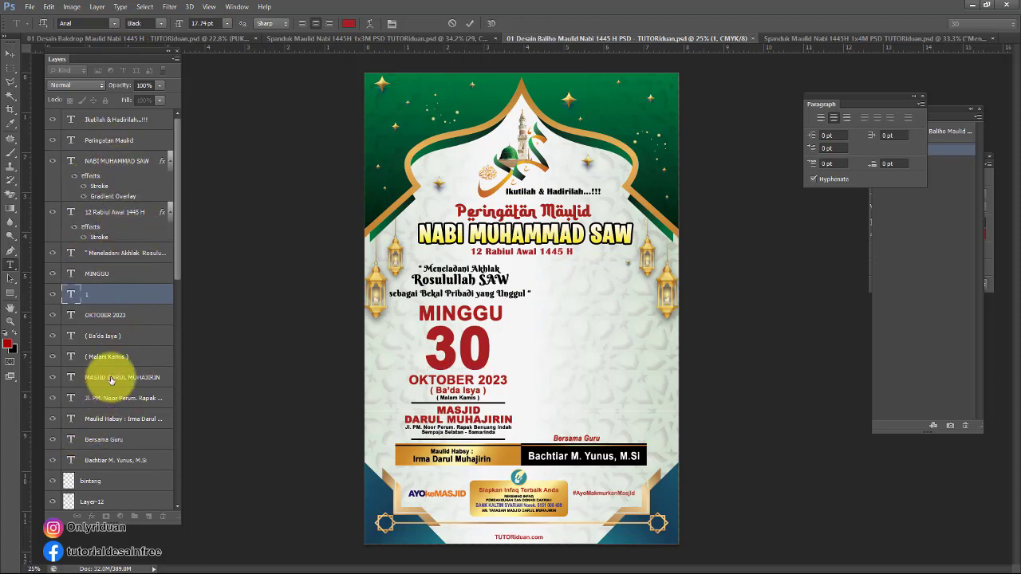
- Check the mosque name, venue address and speaker name text layers of the Baliho poster
click(112, 378)
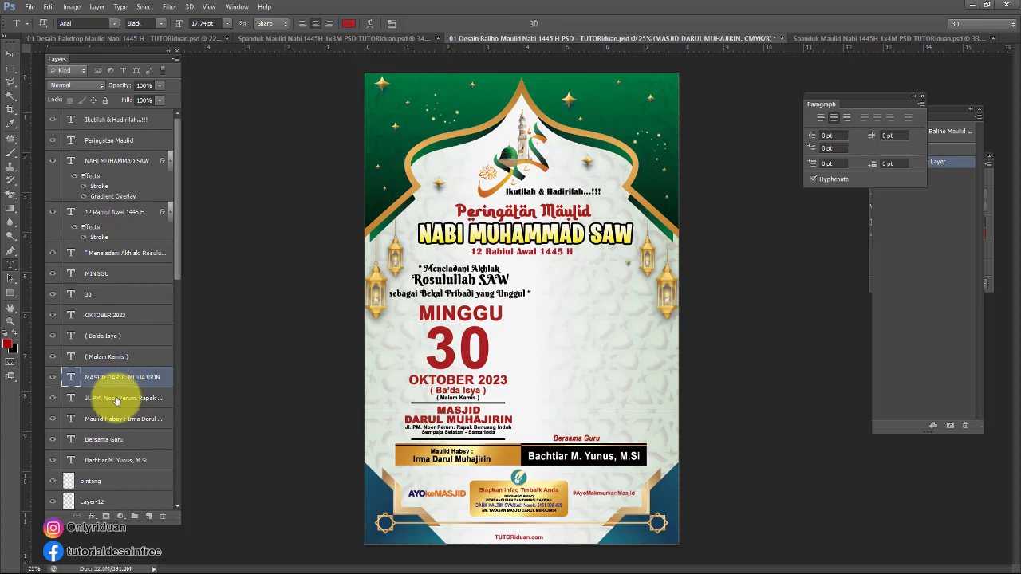
click(117, 391)
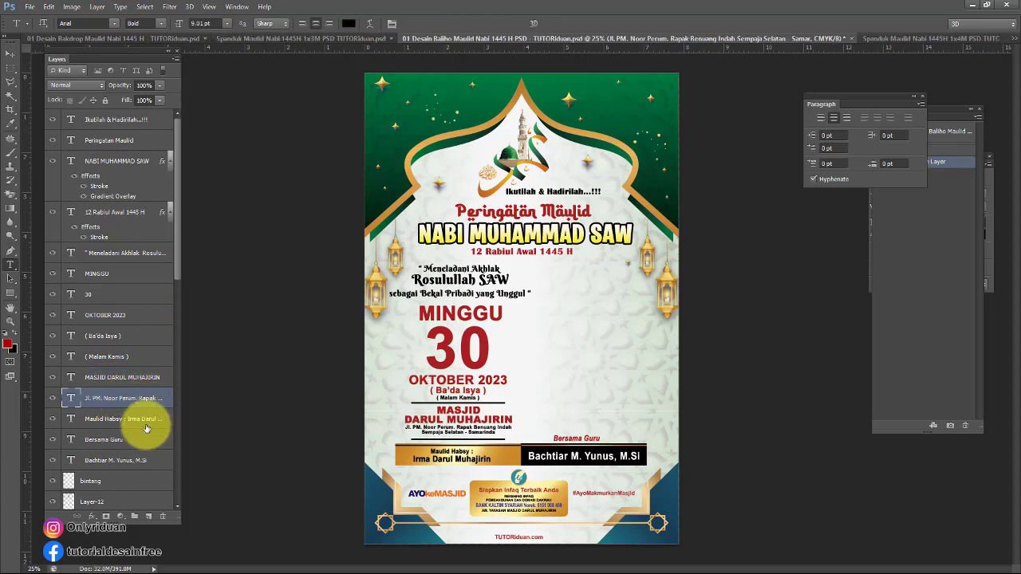
click(120, 461)
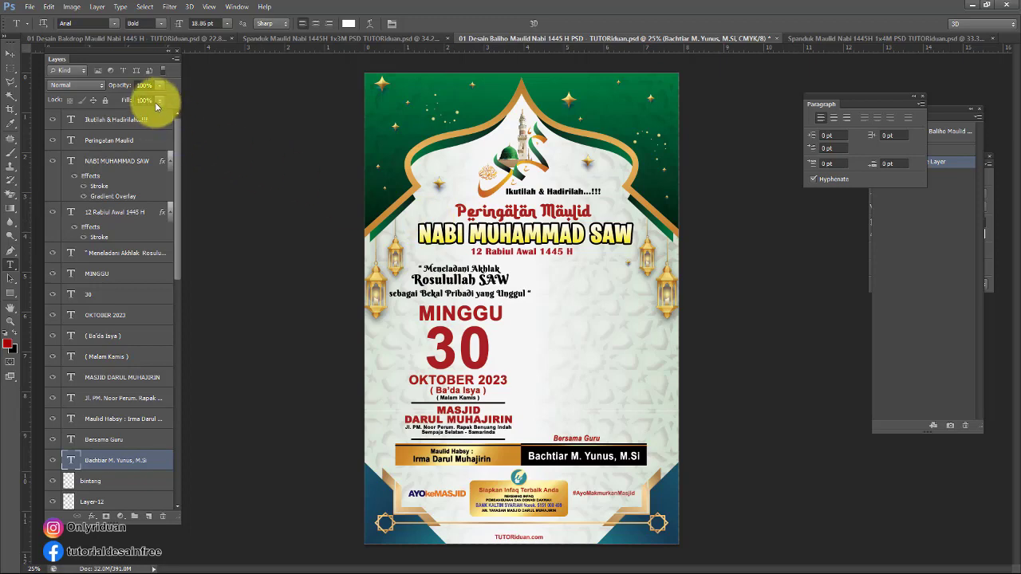
- Switch to the 01 Desain Bakdrop document and look over its design and the available file commands
click(127, 38)
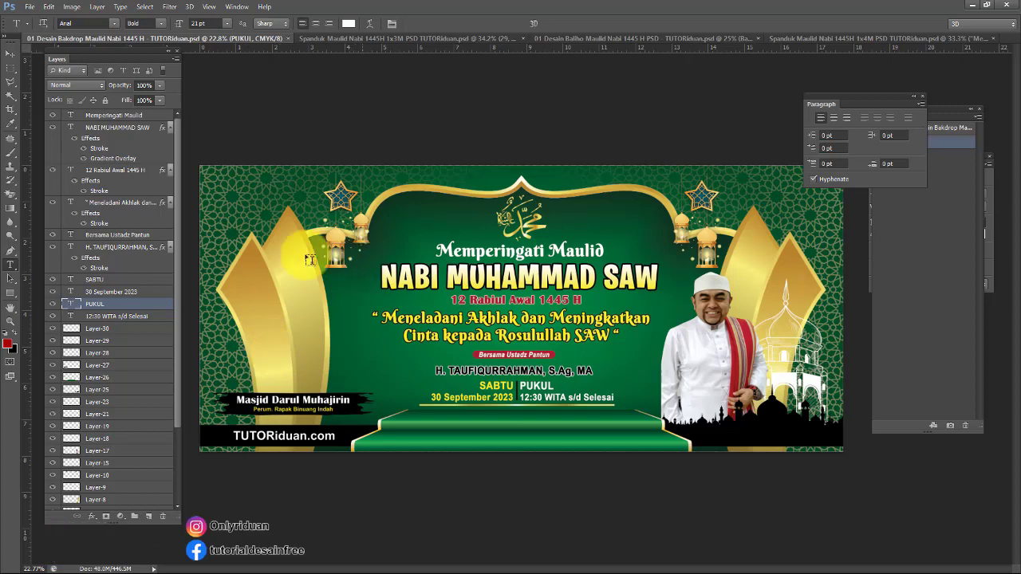
click(29, 6)
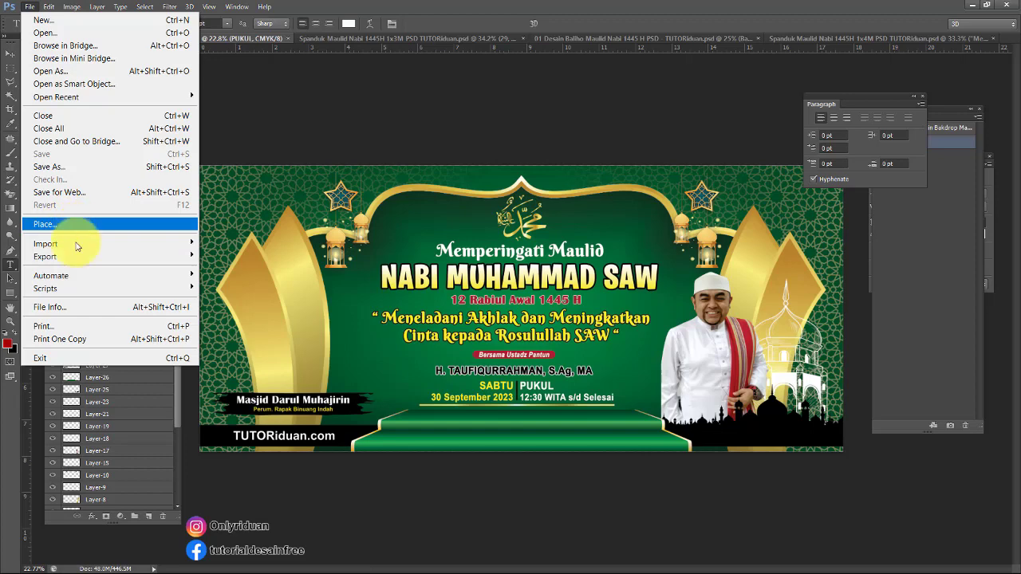
click(323, 128)
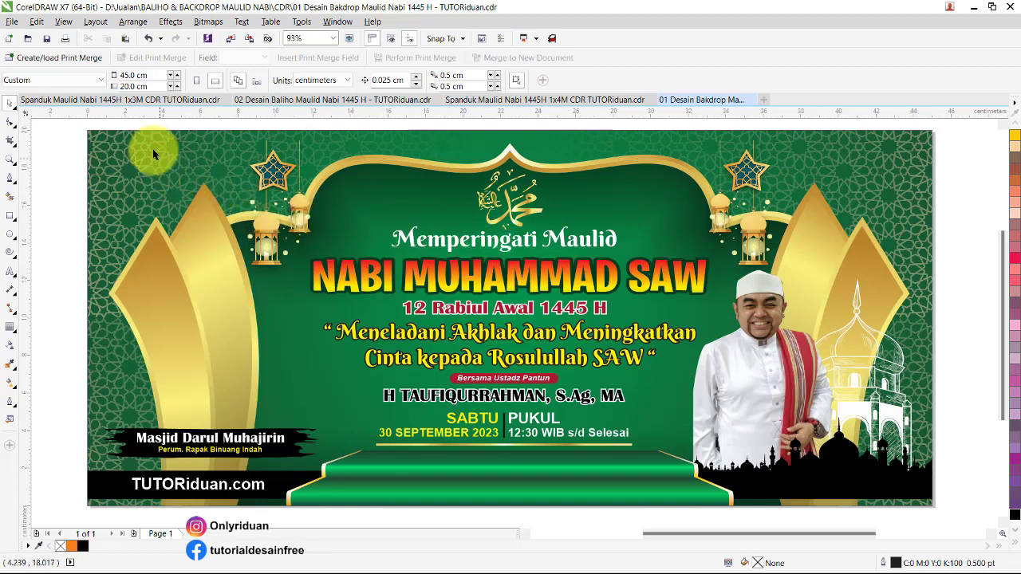
- In CorelDRAW, select all objects of the Spanduk Maulid Nabi 1445H 1x3M banner and start exporting the selection
click(128, 100)
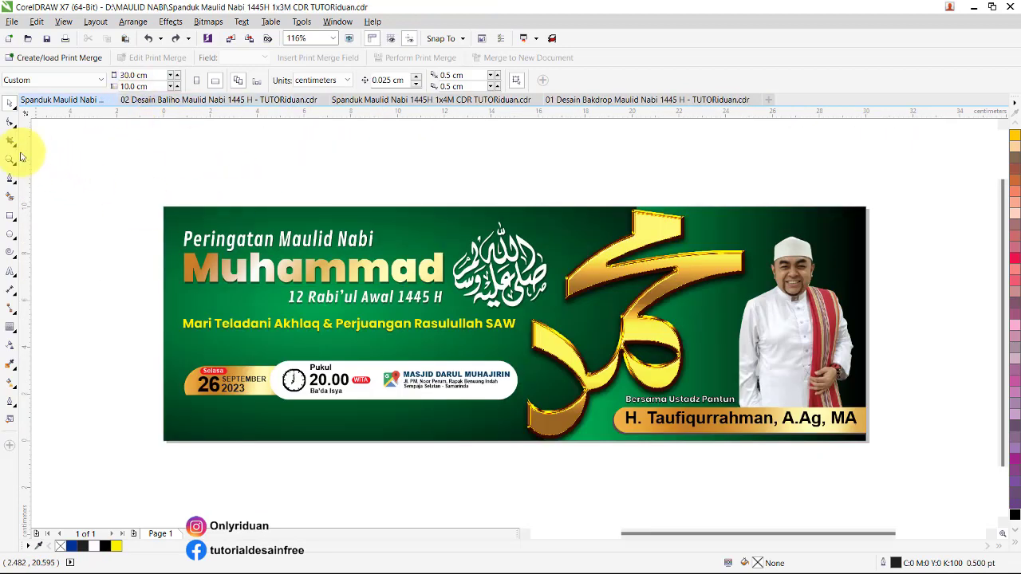
click(10, 103)
drag(113, 165, 943, 473)
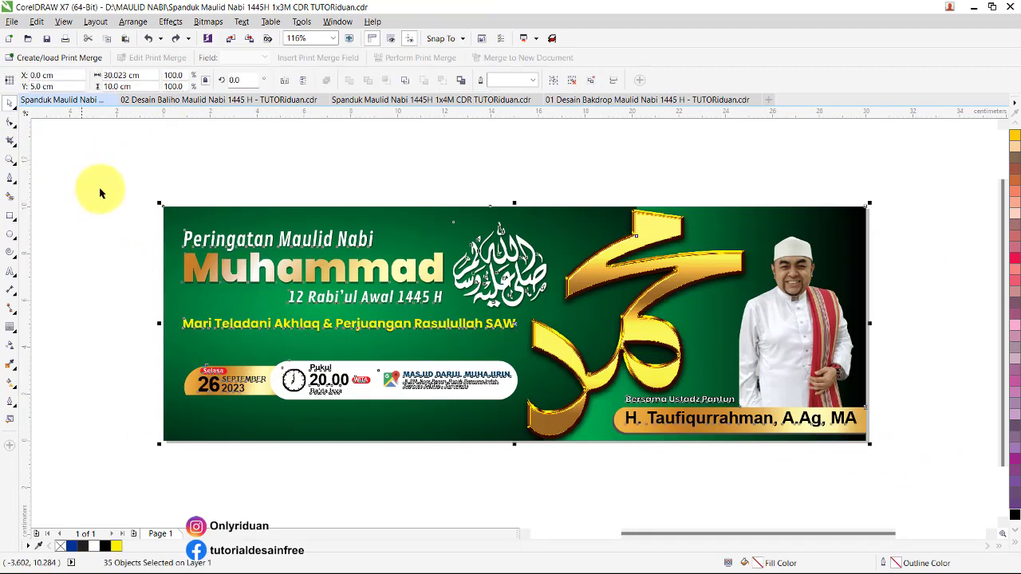
click(12, 21)
click(40, 227)
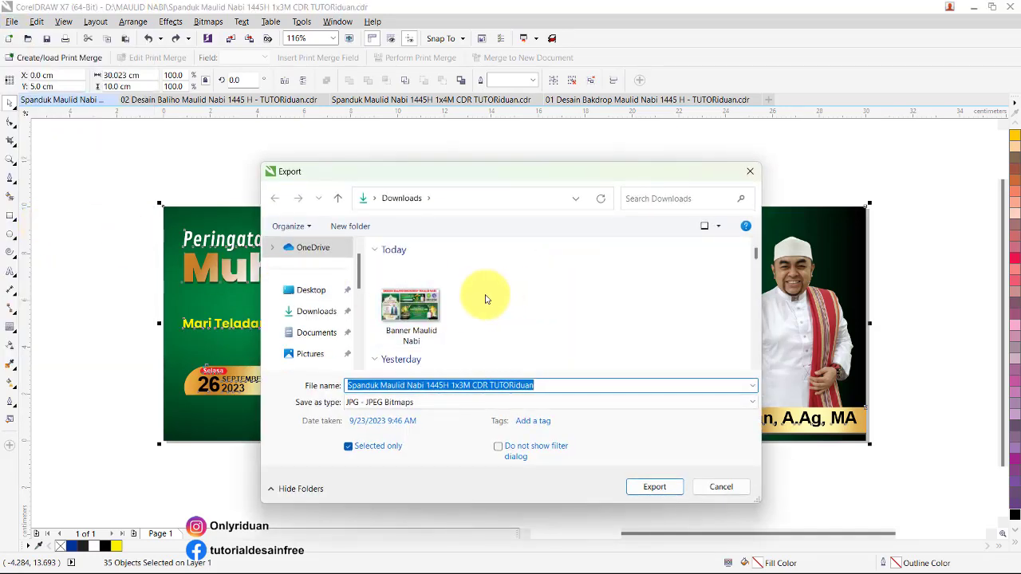
- Create a folder named CETAK in Downloads and open it as the export destination
click(351, 227)
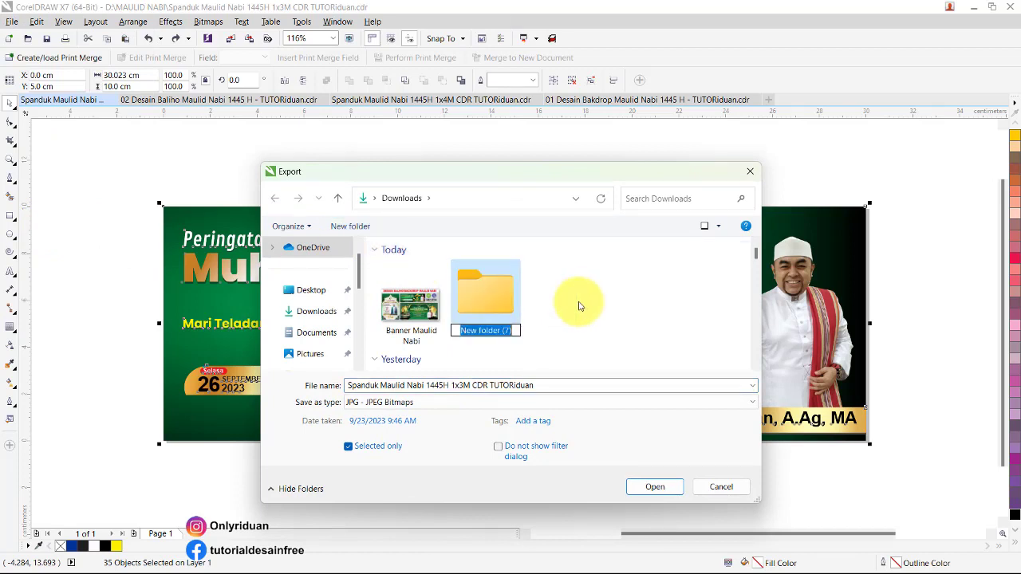
text(c)
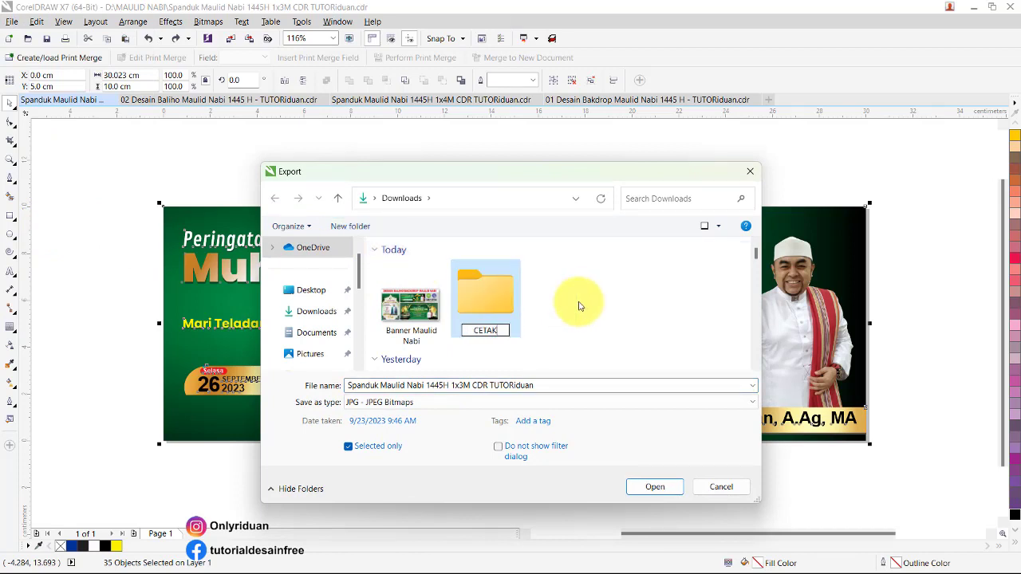
double_click(482, 302)
- Name the JPG export "Spanduk 1x3M 1 Lembar MA" and proceed to the JPEG export settings
click(431, 385)
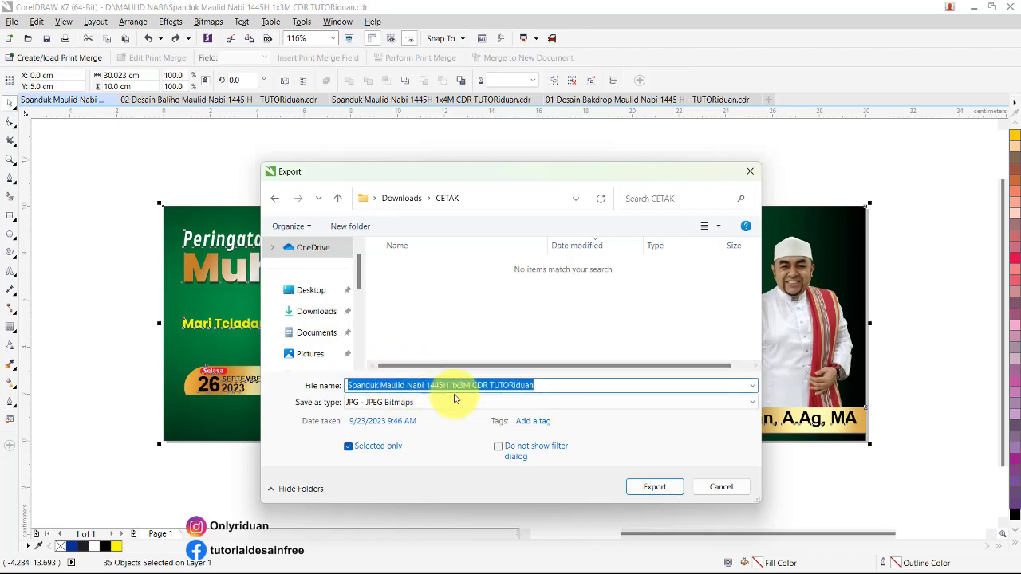
click(532, 385)
drag(548, 387, 311, 368)
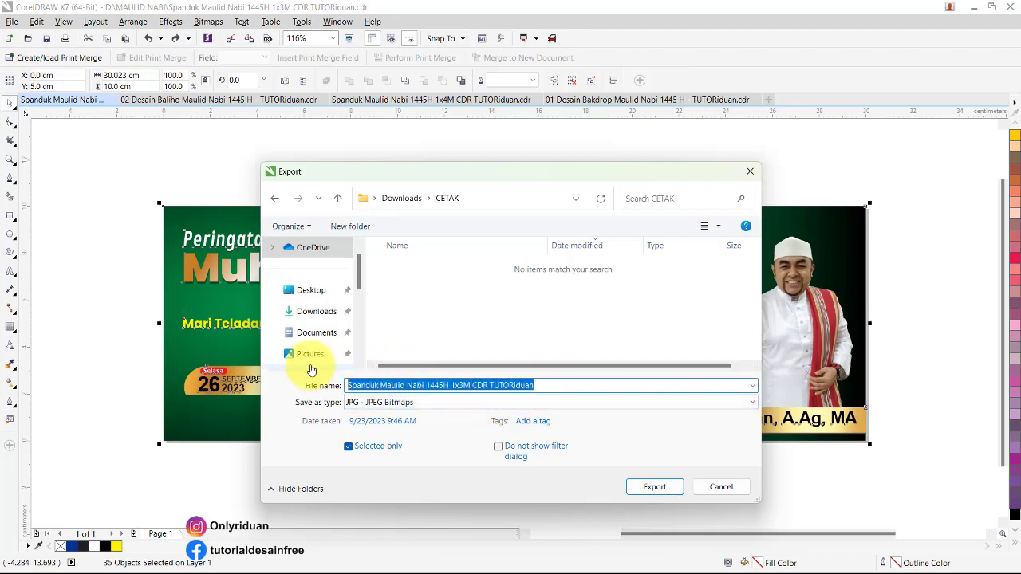
text(Spanduk 1x3M 1 Lembar MA)
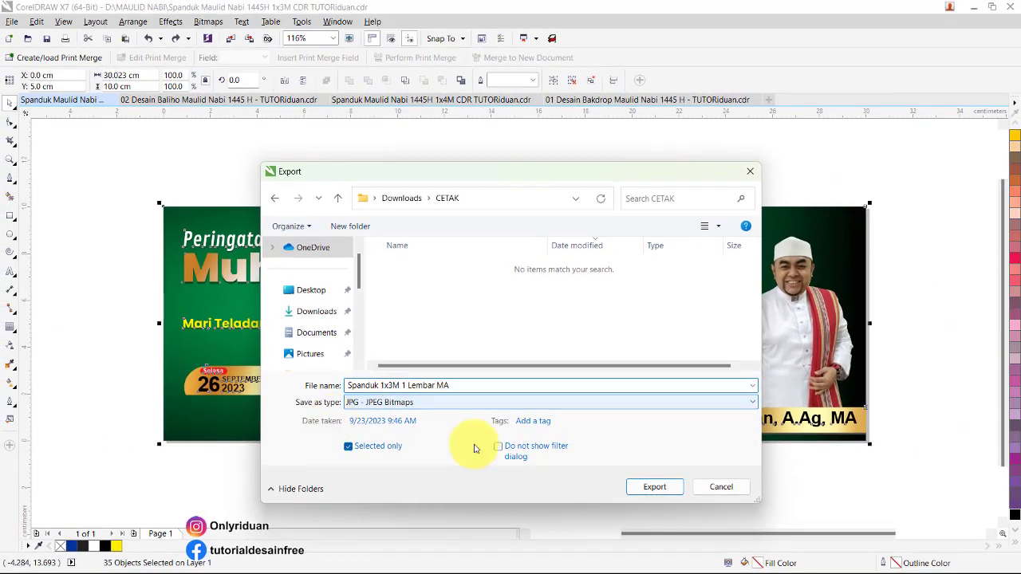
click(654, 488)
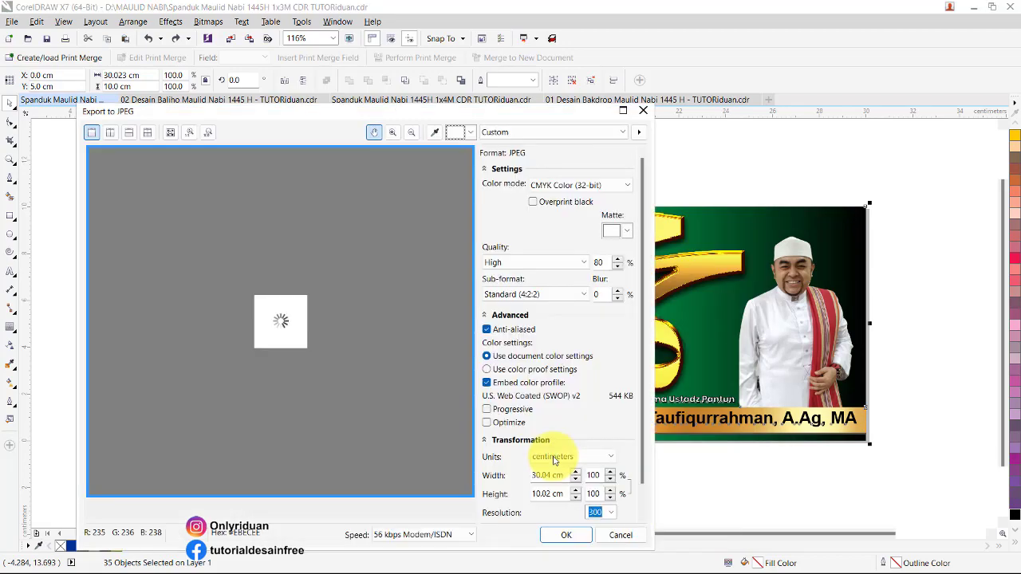
- Set the JPEG export's resolution to 100 and its width to 300 cm with the aspect ratio maintained
drag(519, 110, 578, 71)
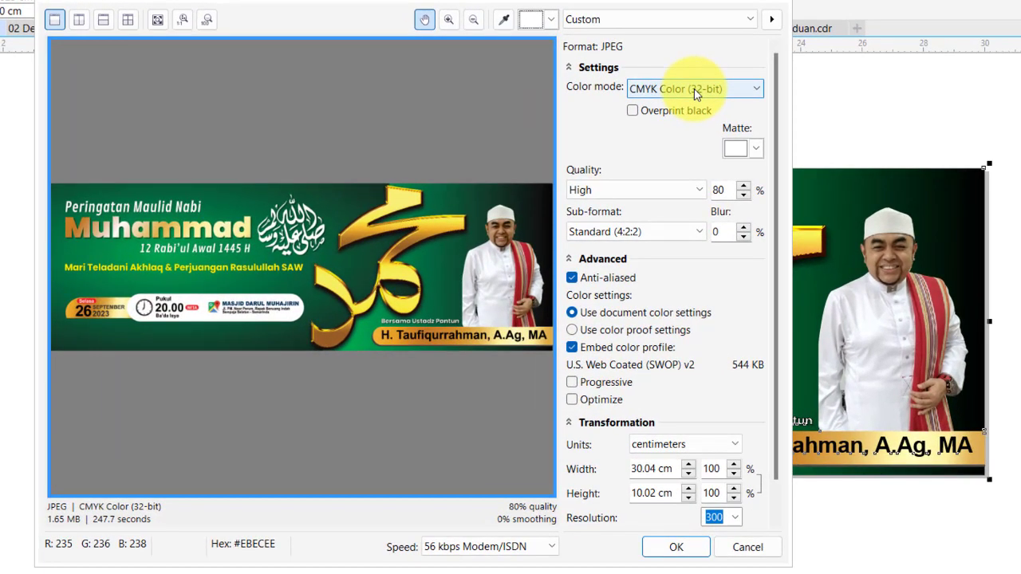
scroll(742, 303, down, 2)
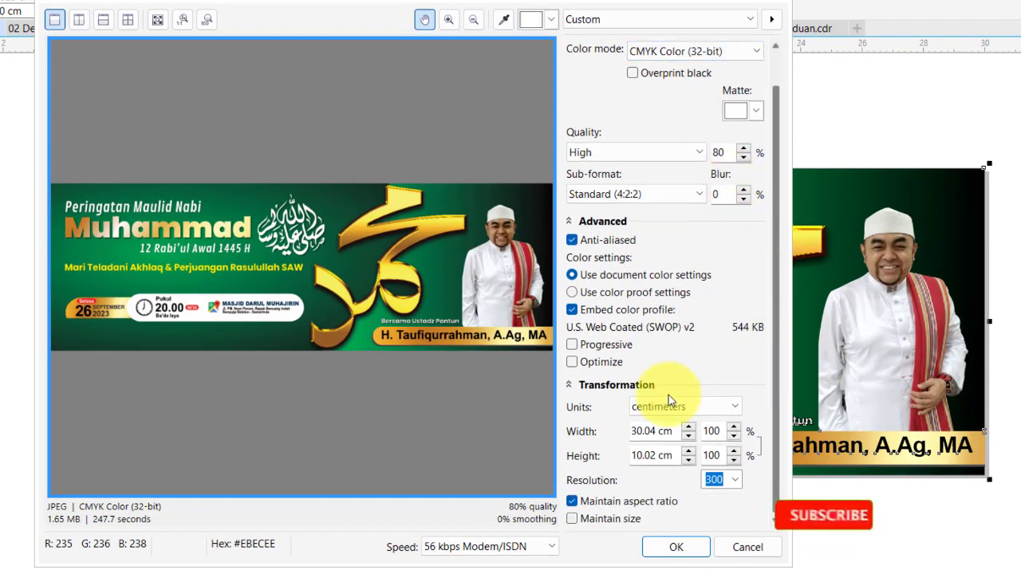
click(734, 479)
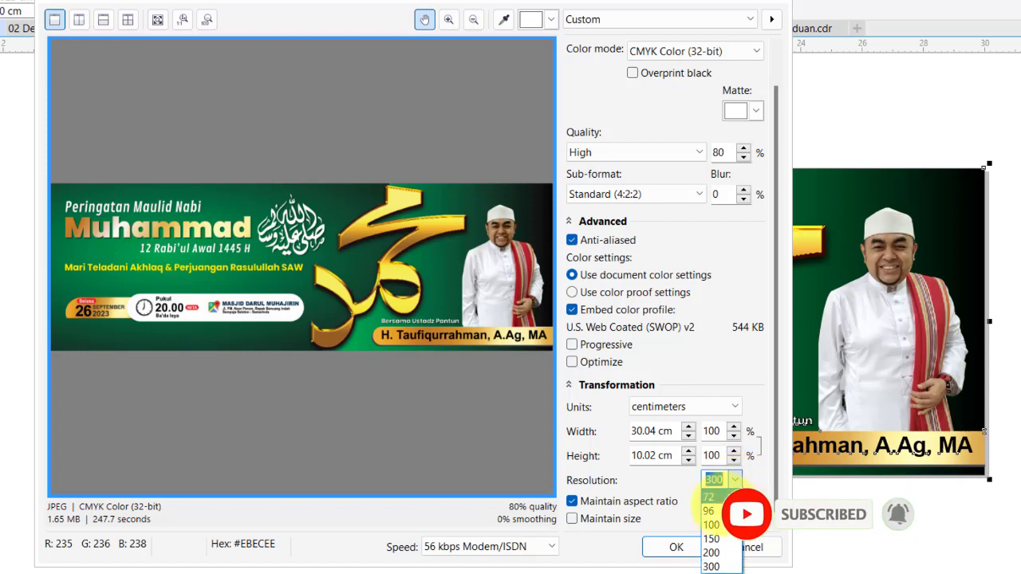
click(712, 525)
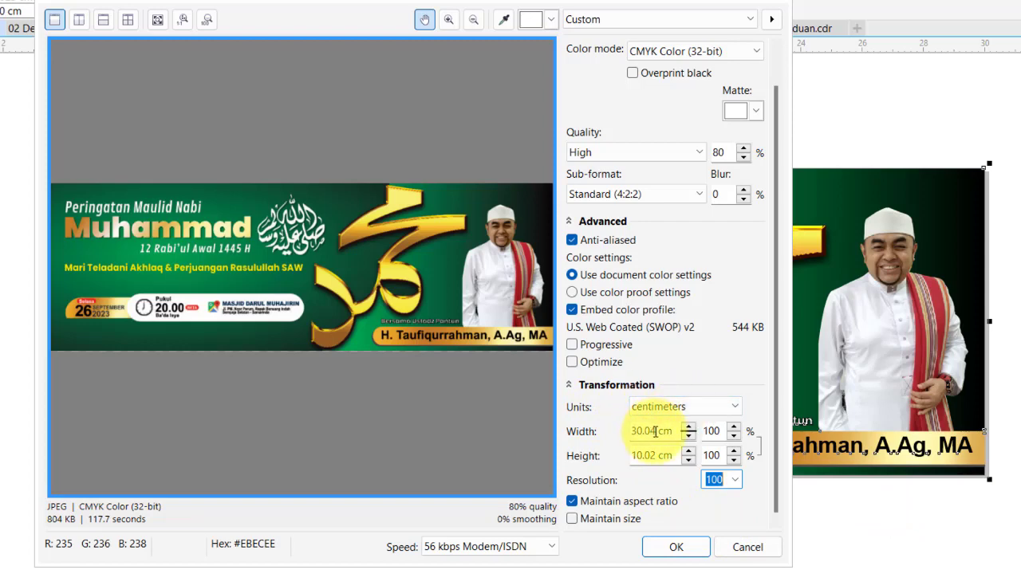
drag(654, 430, 631, 430)
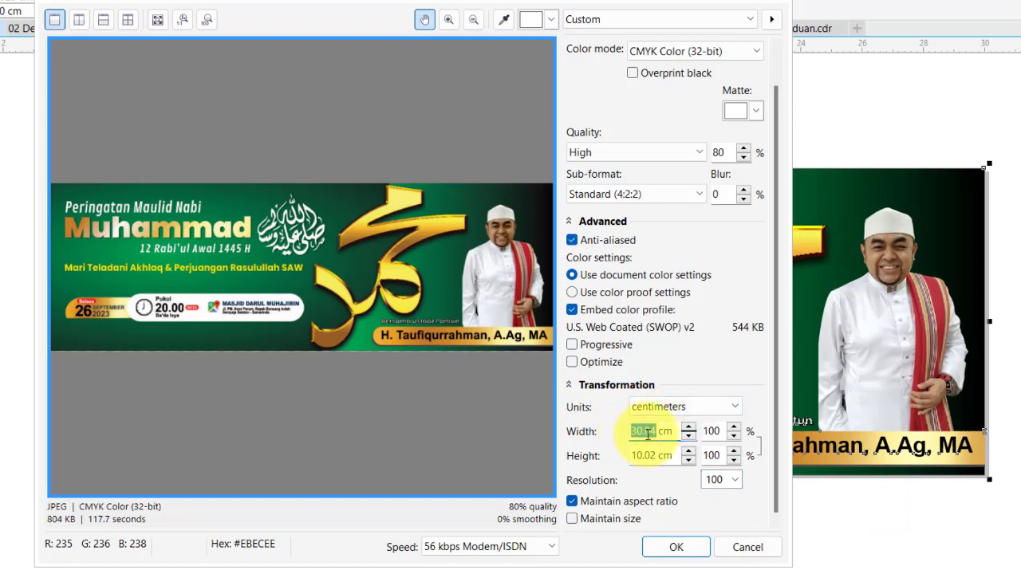
text(00)
key(Tab)
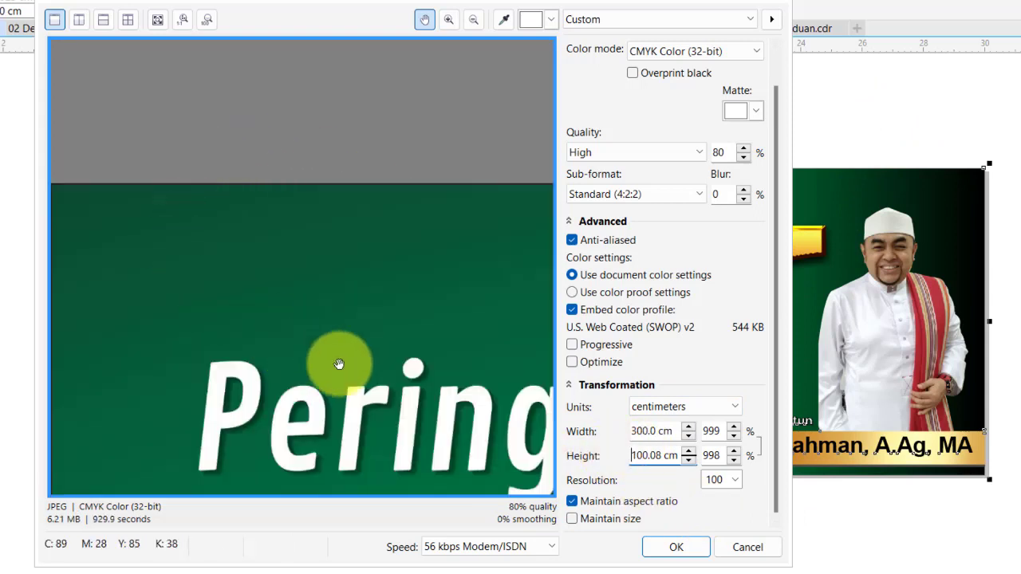
- Inspect the sharpness of the text, calligraphy and speaker photo across the enlarged export preview
scroll(303, 321, down, 1)
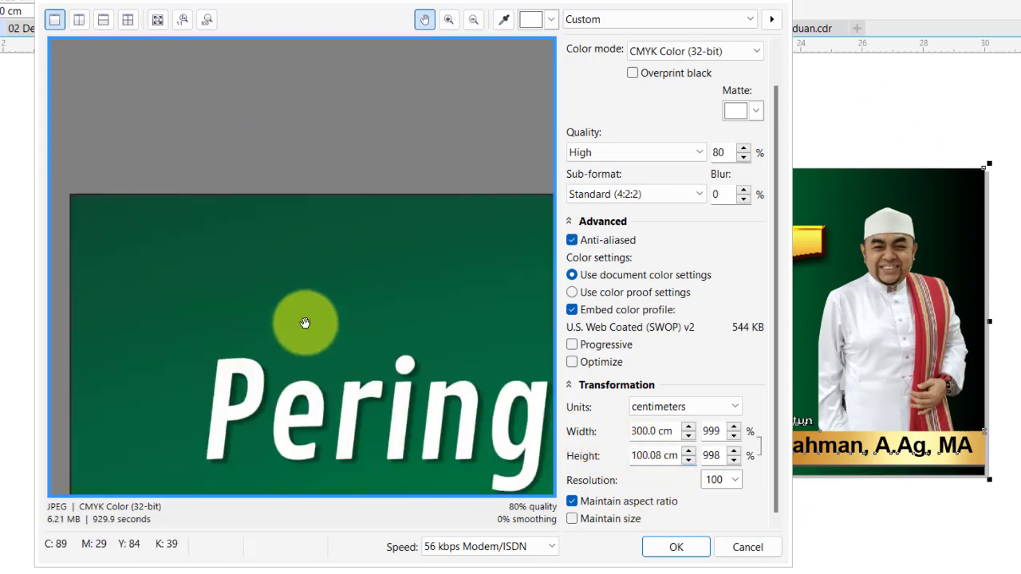
scroll(304, 322, down, 3)
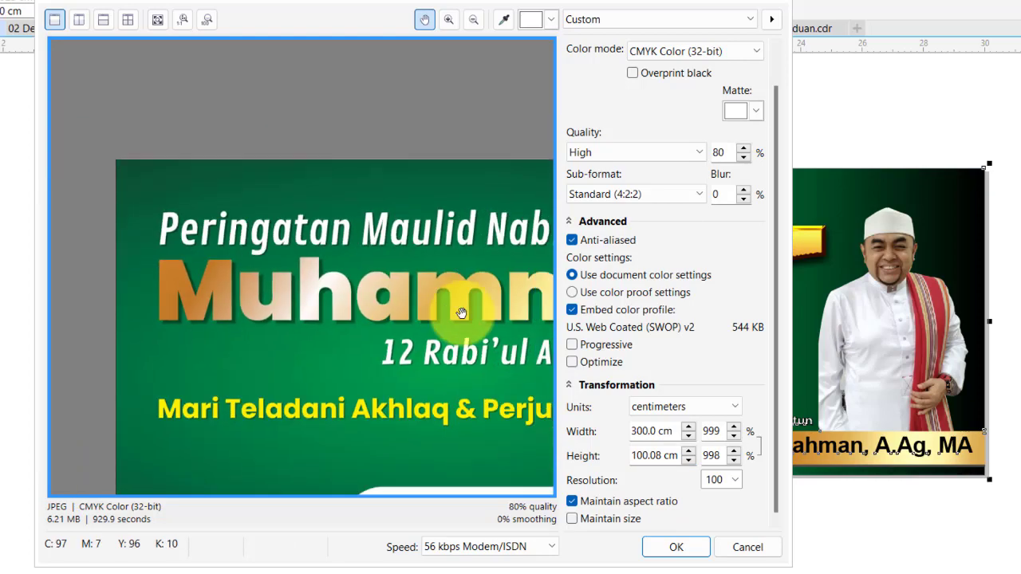
scroll(268, 301, up, 3)
scroll(268, 301, down, 2)
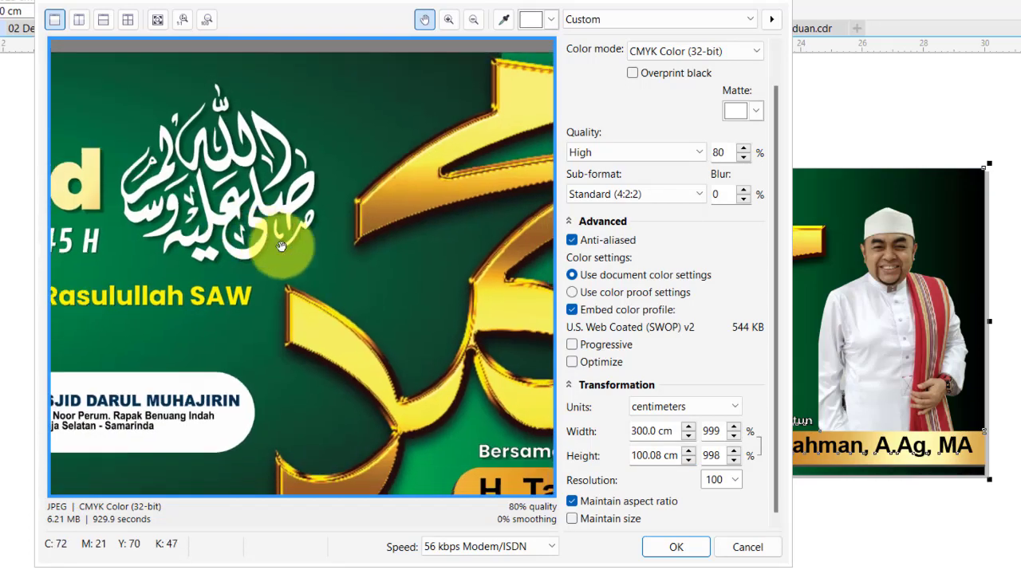
scroll(293, 258, down, 1)
scroll(279, 438, up, 4)
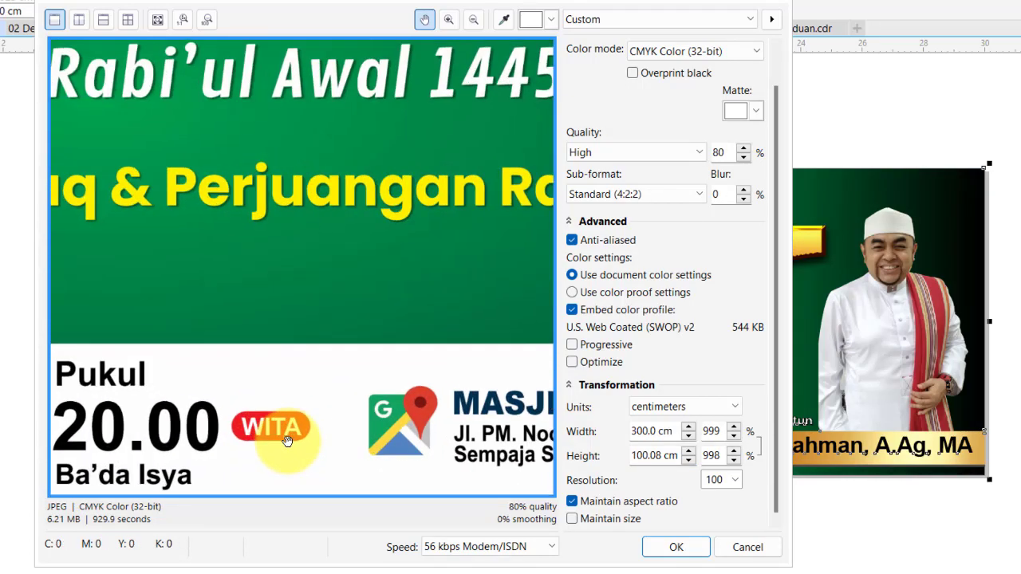
scroll(295, 431, up, 2)
scroll(428, 346, down, 2)
scroll(467, 262, up, 1)
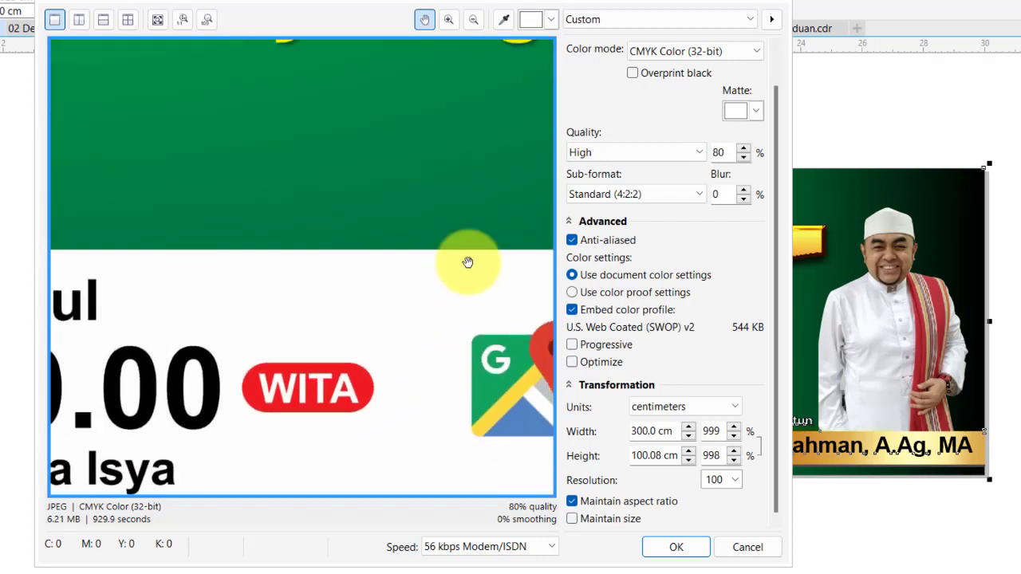
drag(467, 262, 49, 254)
scroll(464, 240, down, 1)
drag(464, 240, 11, 258)
scroll(228, 268, down, 1)
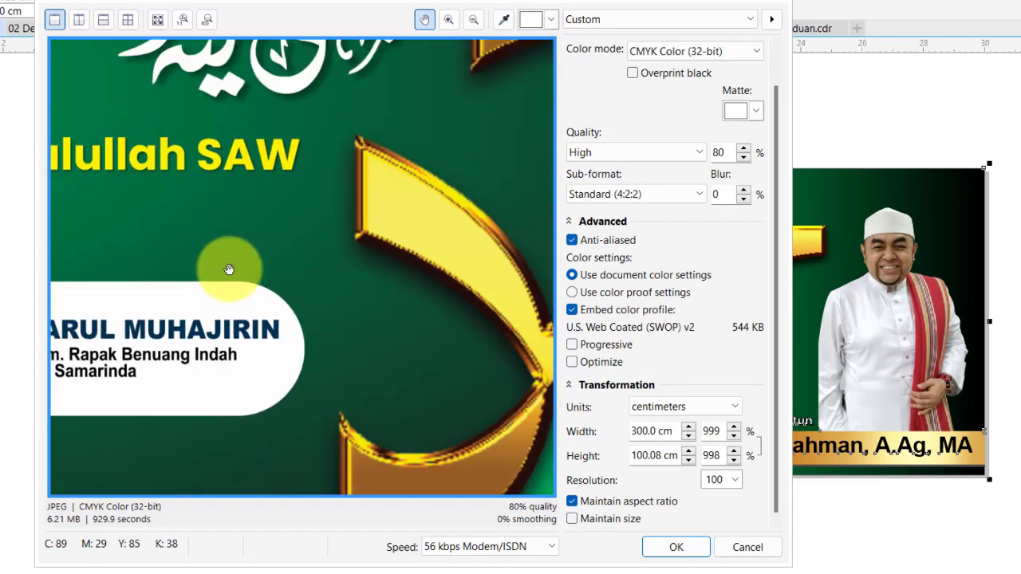
drag(229, 269, 46, 299)
scroll(46, 298, down, 1)
scroll(262, 205, up, 2)
scroll(263, 205, up, 1)
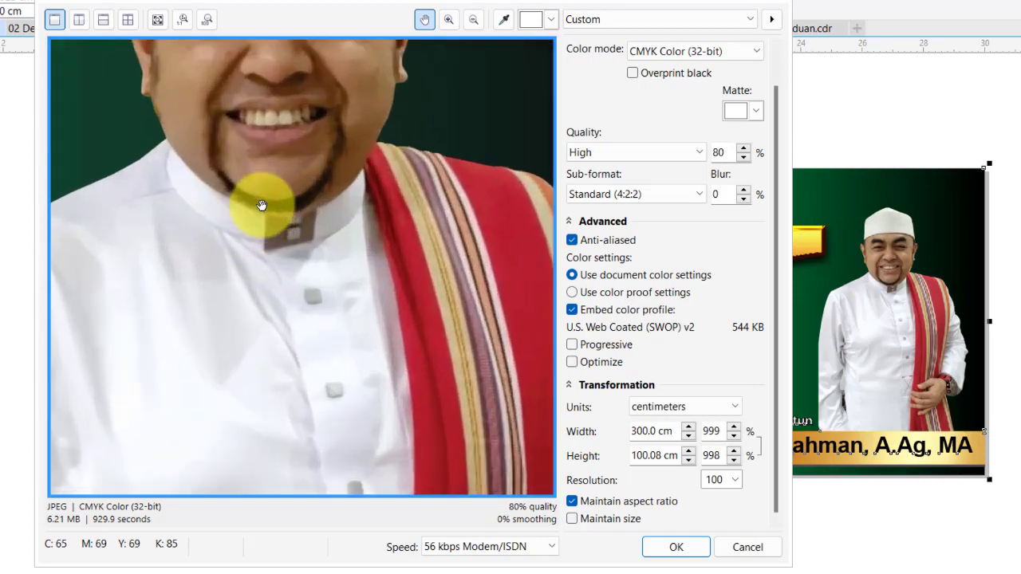
scroll(273, 229, up, 1)
scroll(424, 342, down, 3)
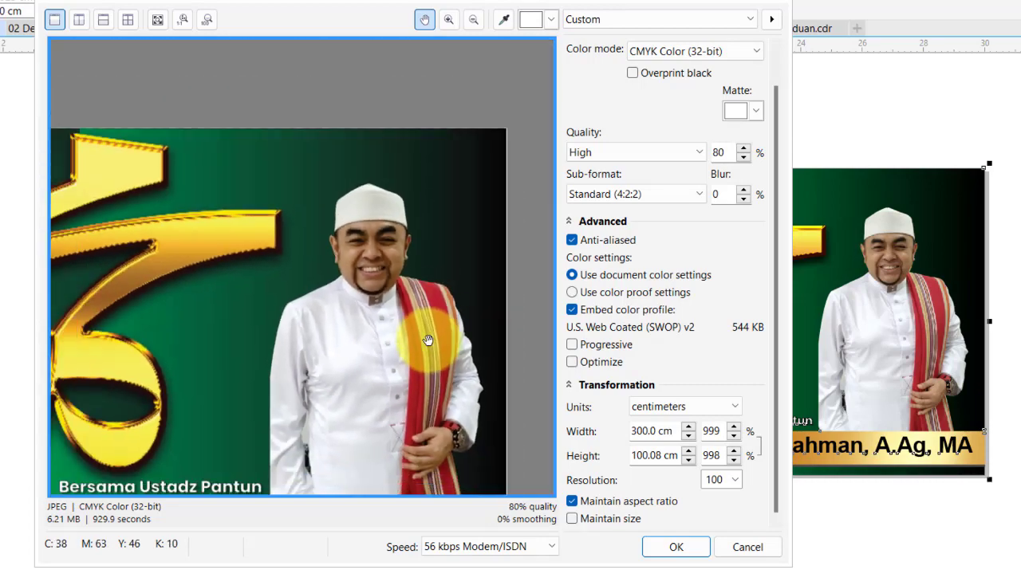
drag(424, 341, 523, 272)
scroll(522, 272, down, 1)
scroll(372, 246, up, 1)
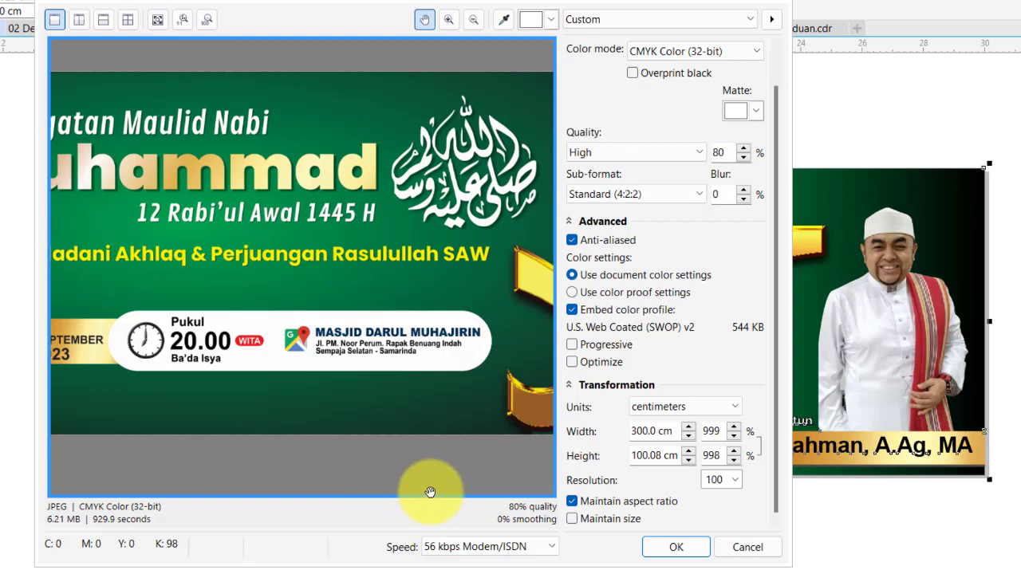
- Run the JPEG export and check the exported banner as a thumbnail in the CETAK folder in File Explorer
click(676, 557)
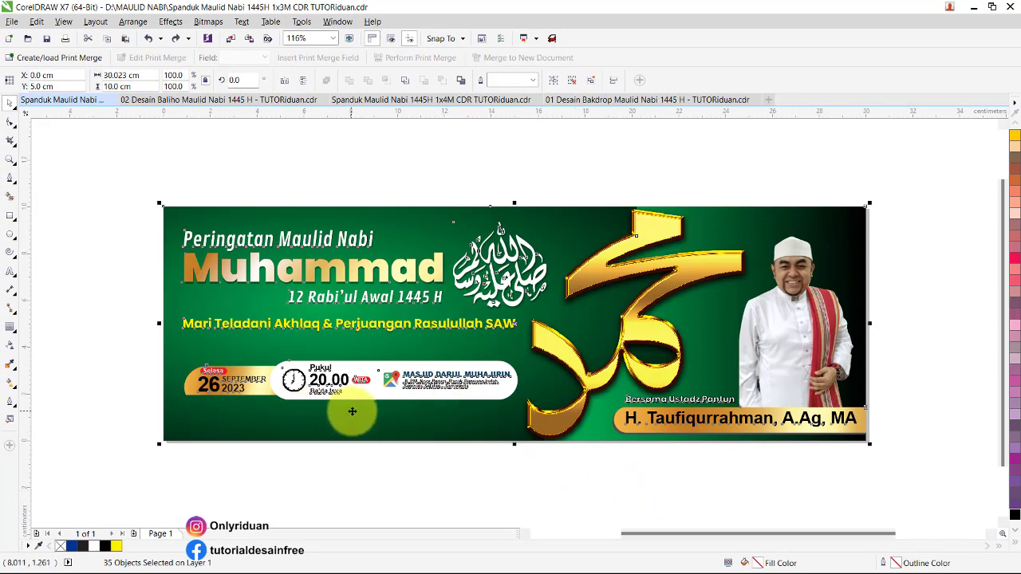
click(466, 560)
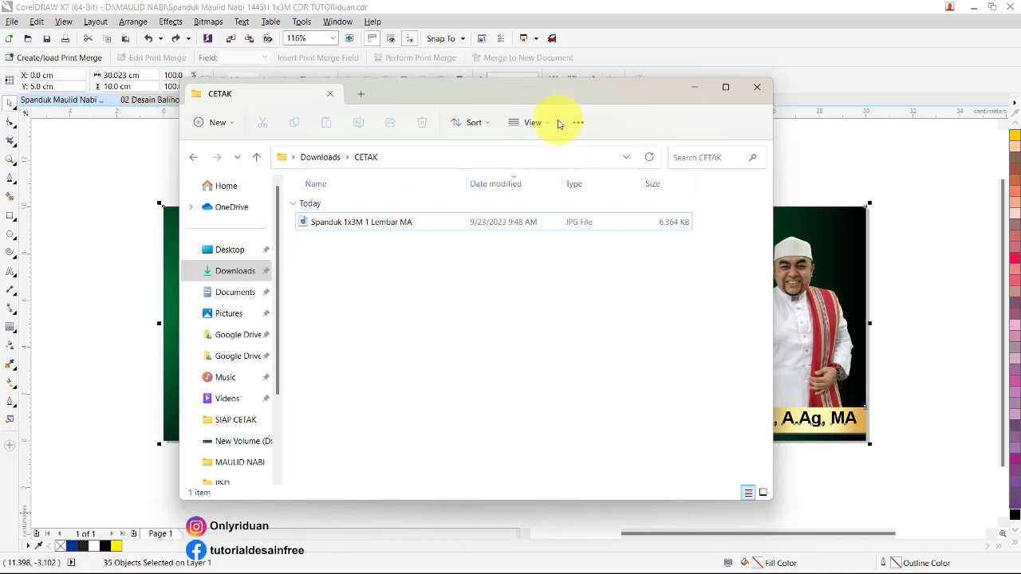
click(548, 123)
click(521, 174)
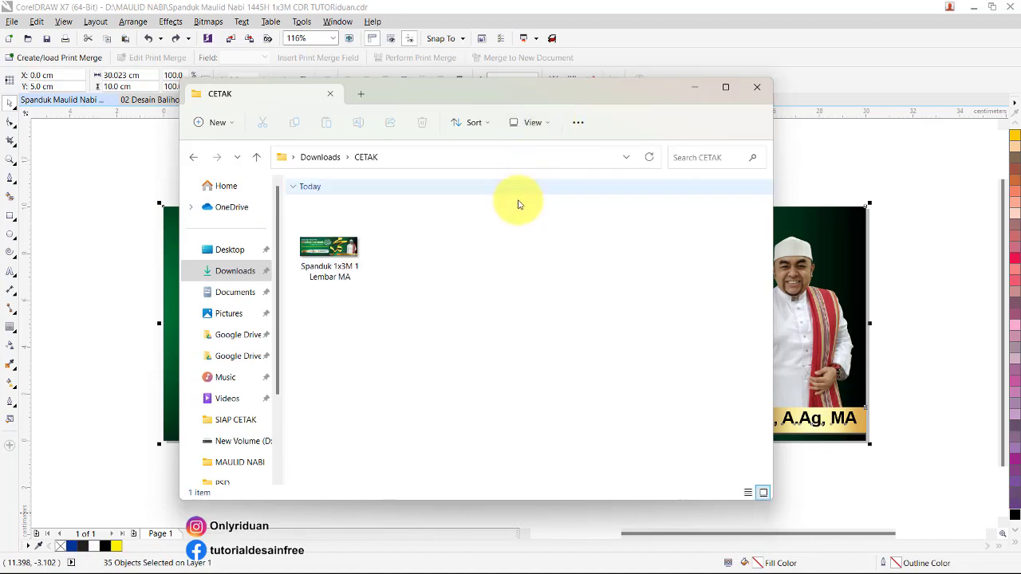
mouse_move(338, 254)
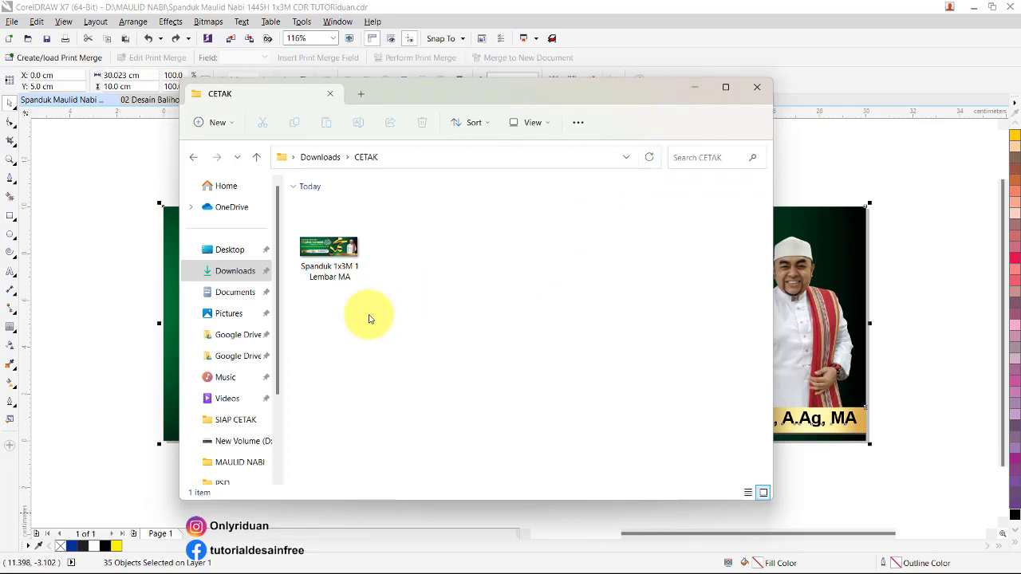
click(695, 86)
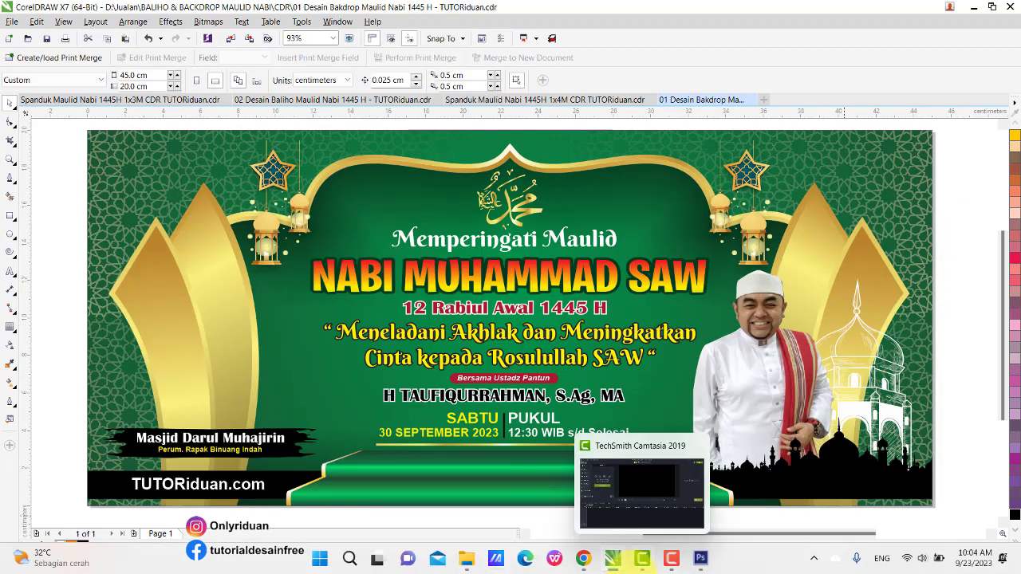
- Switch to Photoshop and place the Ustadz image from the Downloads folder into the Maulid Nabi poster
click(701, 559)
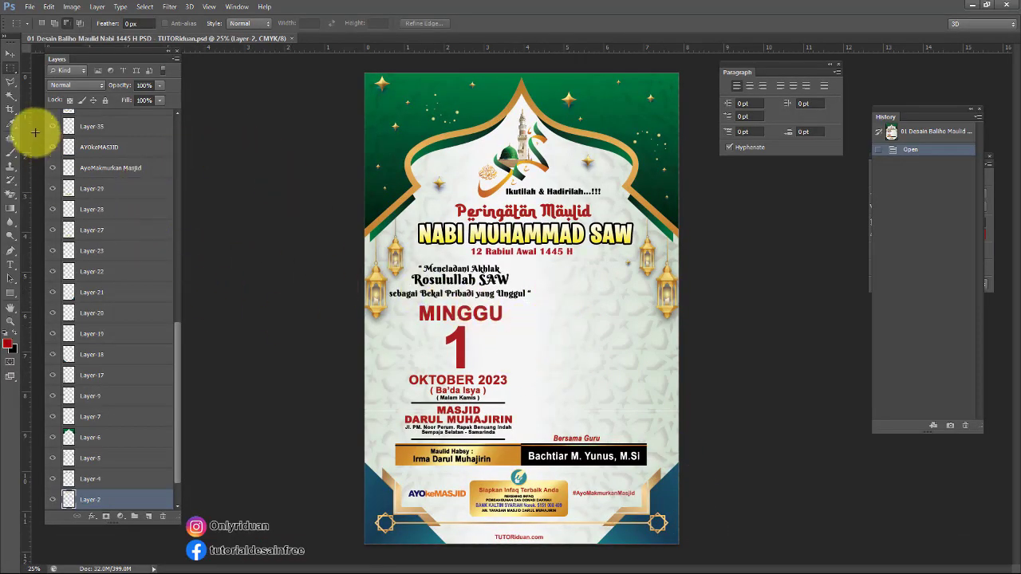
click(10, 52)
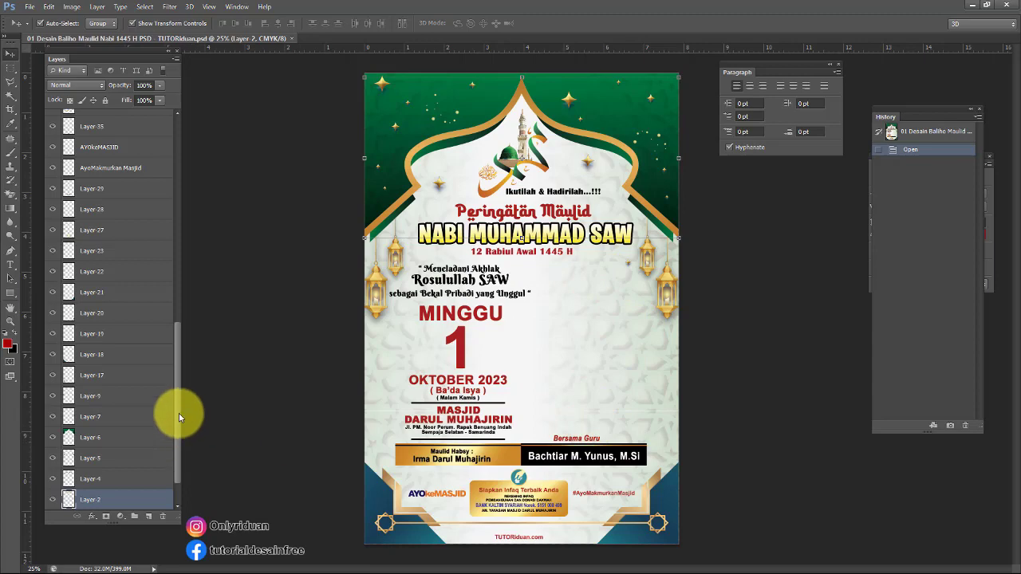
key(alt+comma)
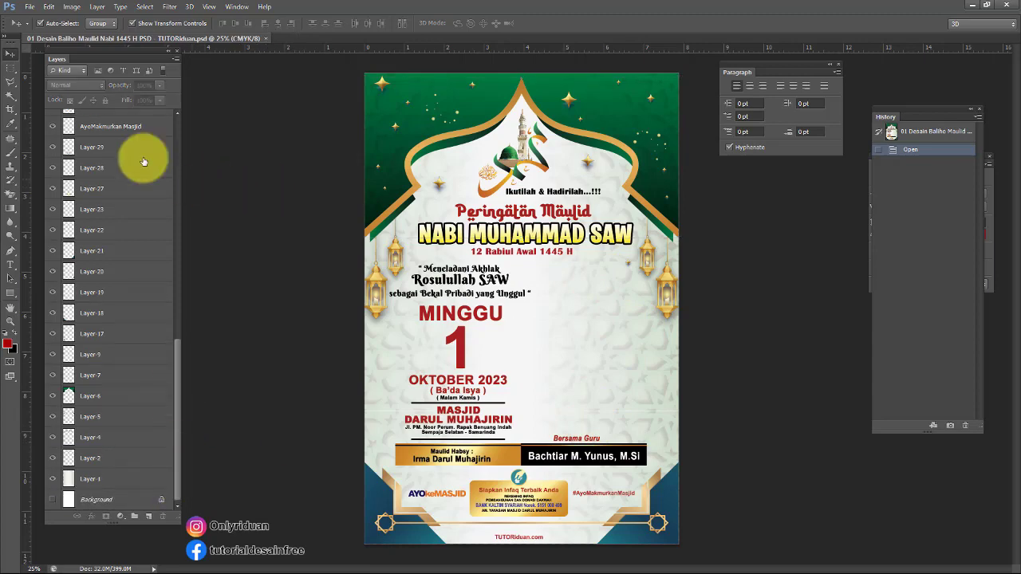
click(28, 8)
click(84, 224)
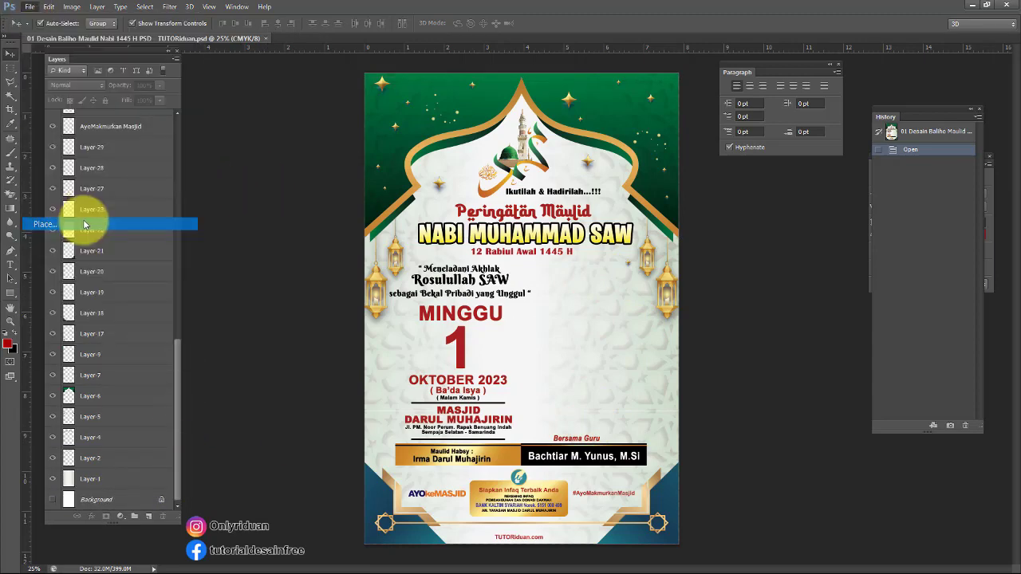
click(459, 195)
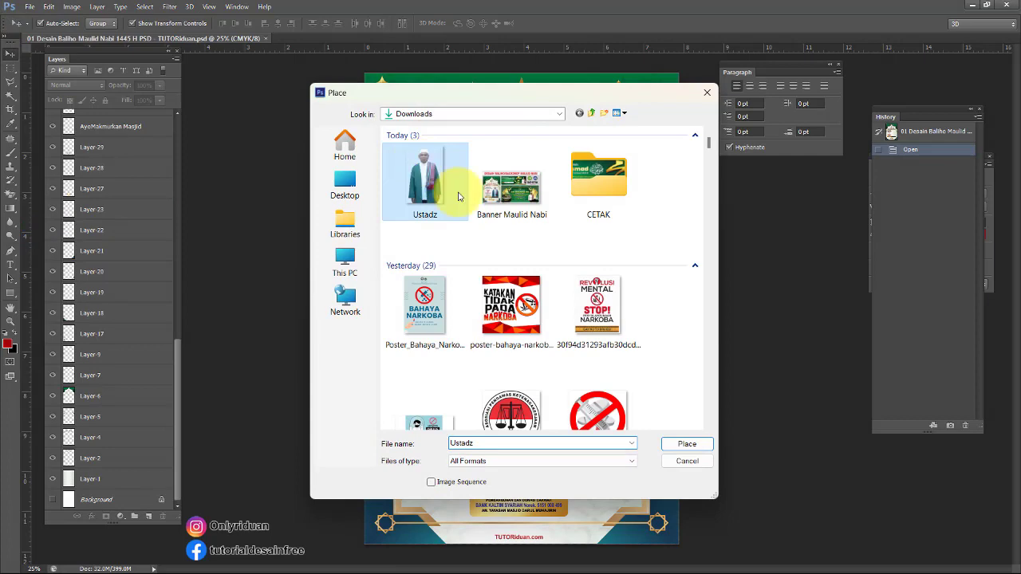
click(685, 444)
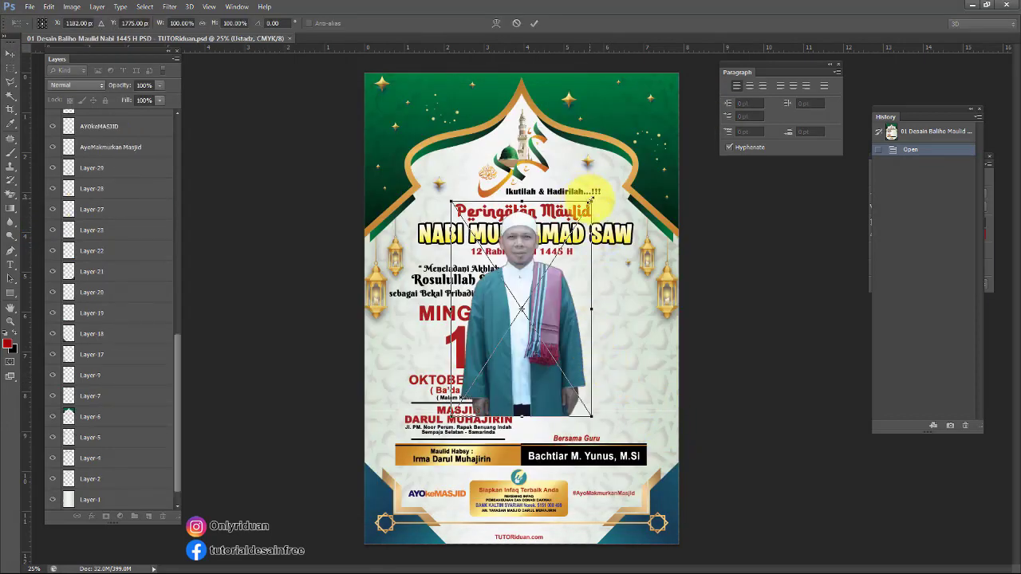
- Scale the placed Ustadz photo to about 84% and position it in the empty area above the speaker's name
drag(592, 203, 568, 239)
drag(526, 319, 600, 370)
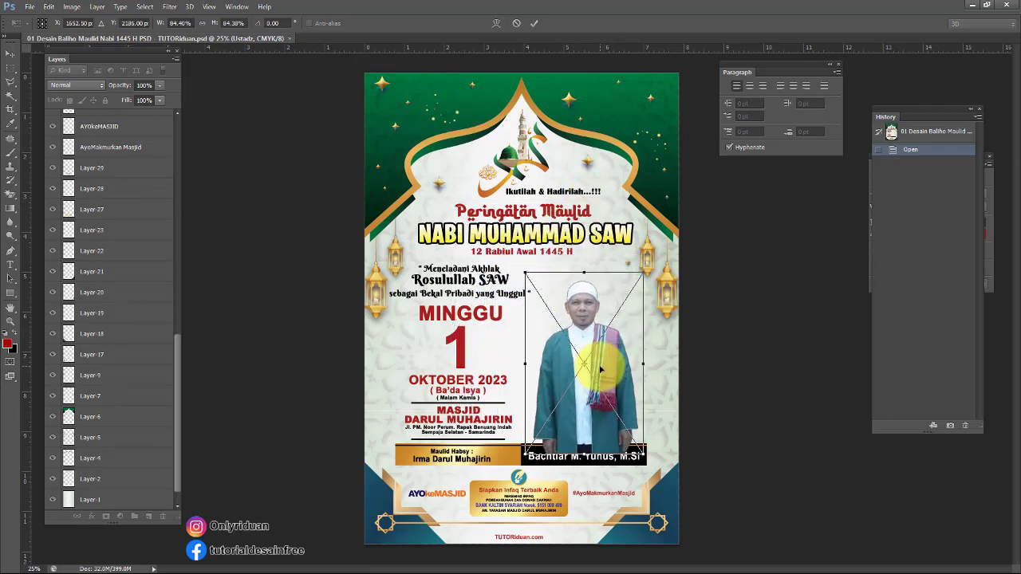
click(535, 25)
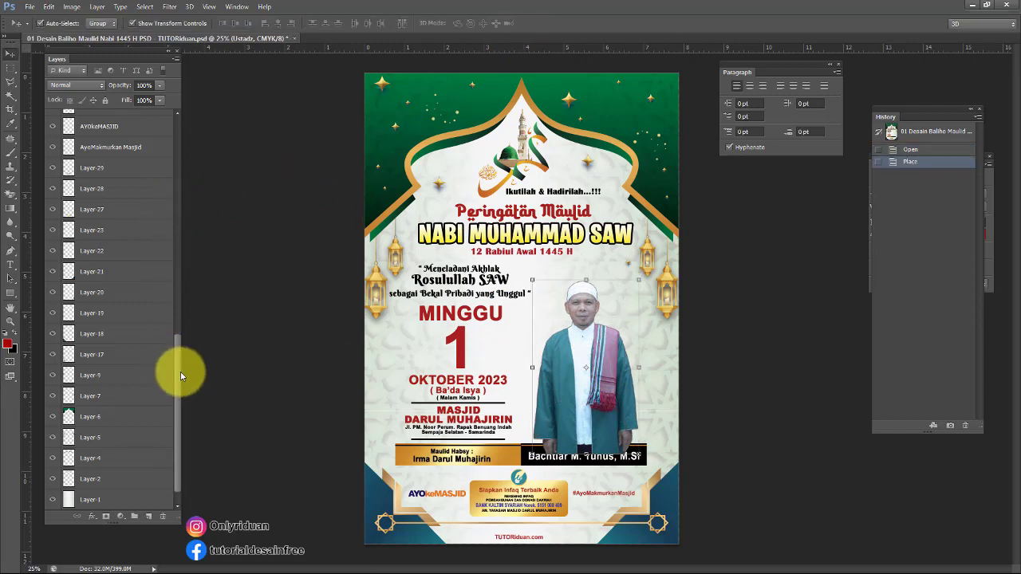
- Move the Ustadz layer beneath the text layers, between Layer-47 and Layer-44
drag(180, 372, 189, 167)
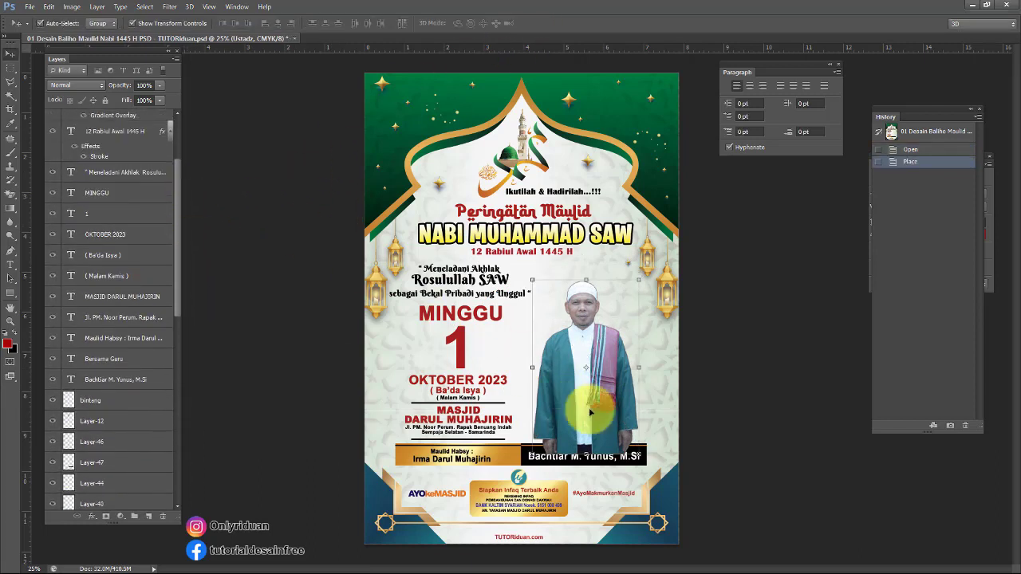
click(590, 412)
drag(105, 120, 122, 418)
scroll(177, 219, down, 5)
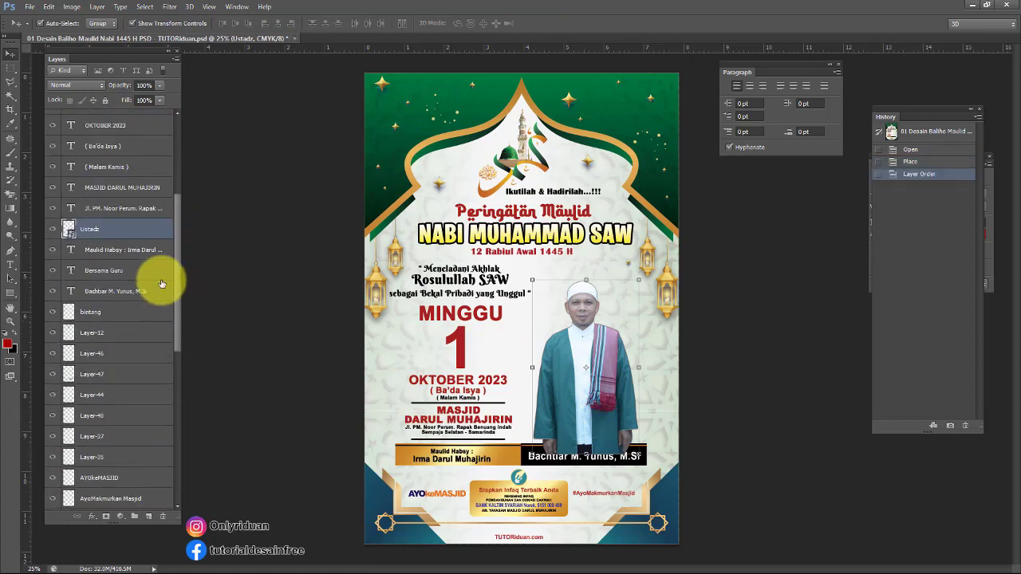
drag(91, 228, 91, 384)
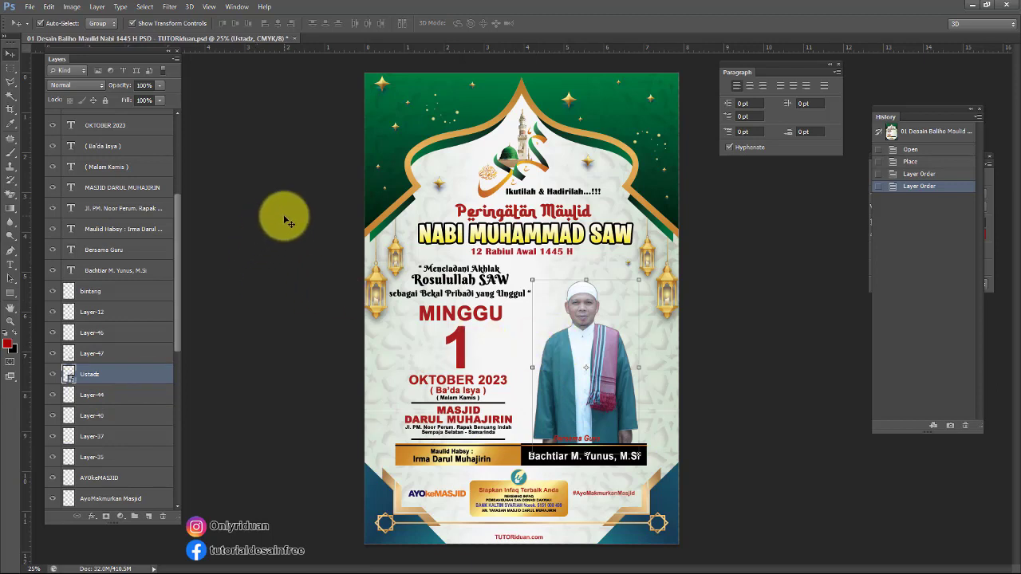
- Open the poster's Image Size settings and switch the document size units to centimeters
click(72, 8)
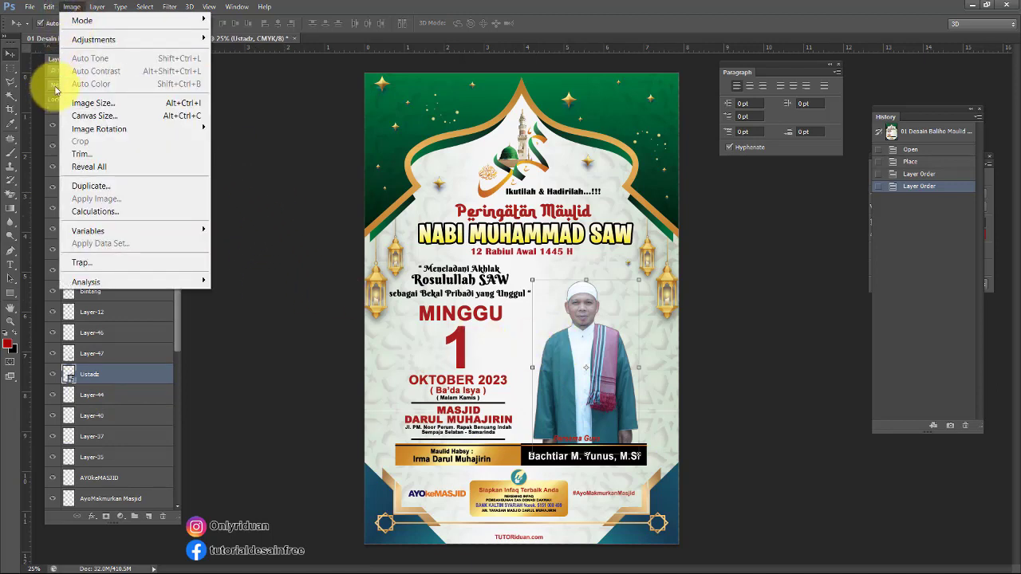
click(102, 107)
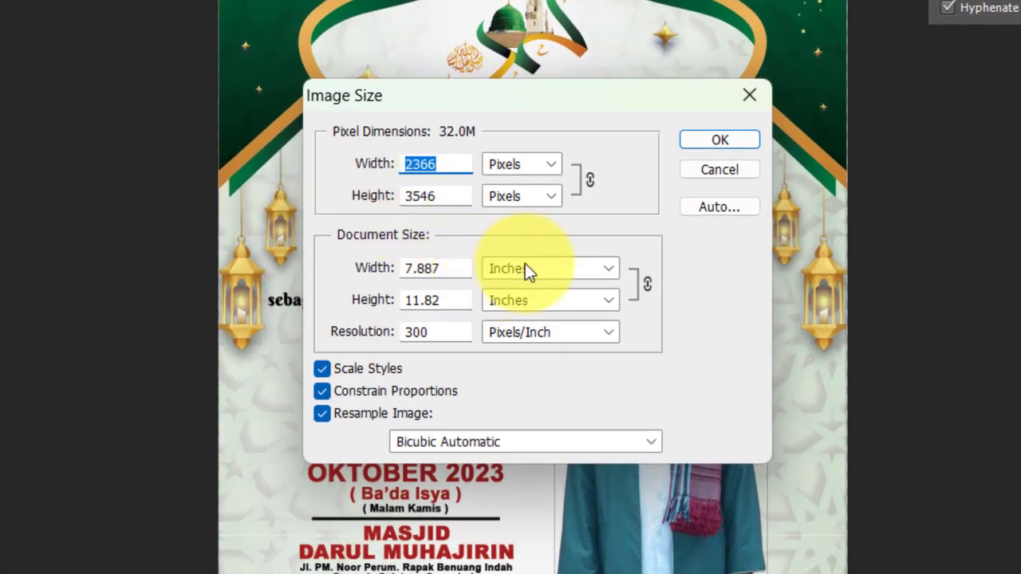
click(525, 269)
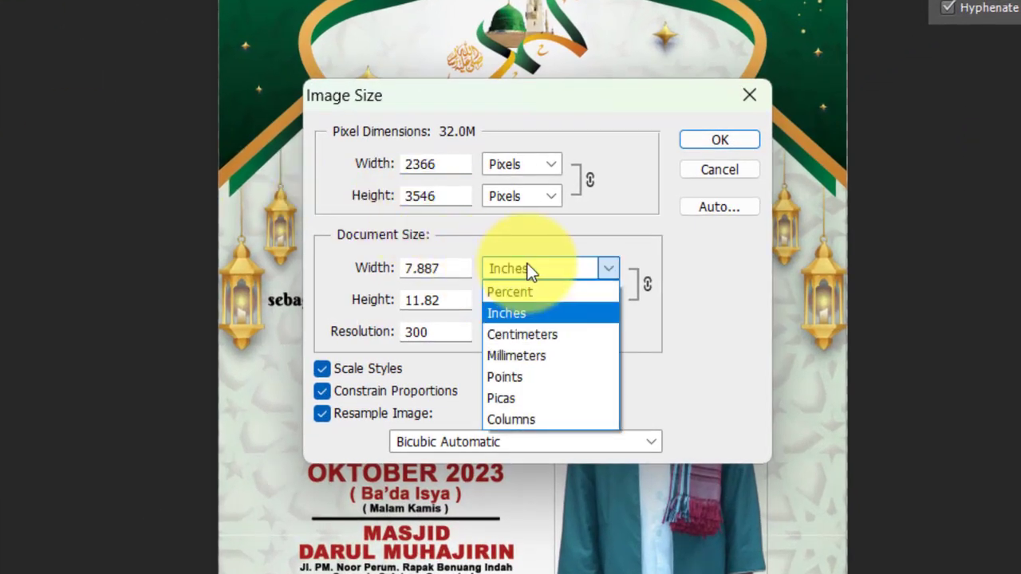
click(531, 335)
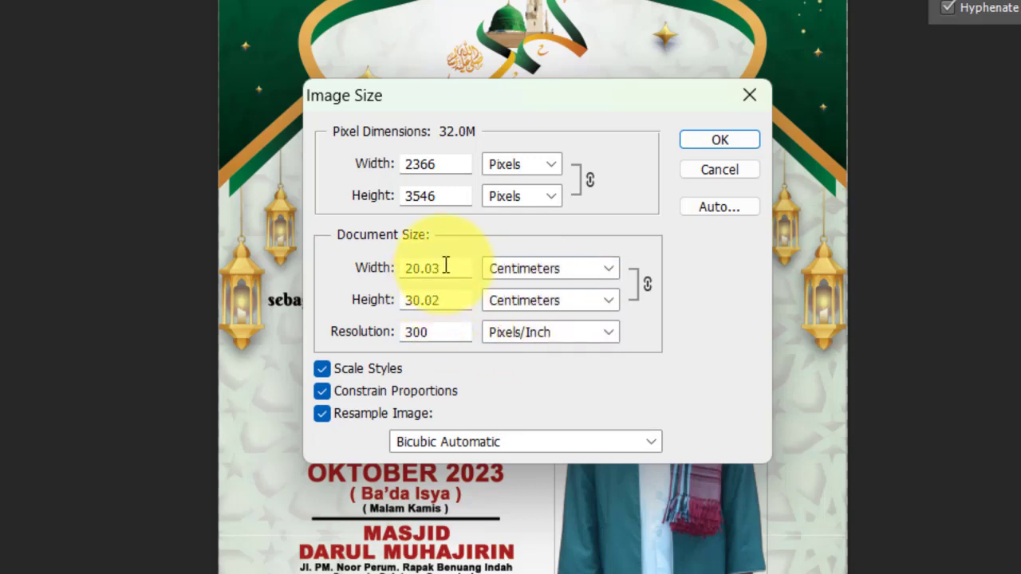
- Resize the poster to a resolution of 100 pixels/inch and a width of 200 cm with proportions constrained
drag(445, 265, 384, 257)
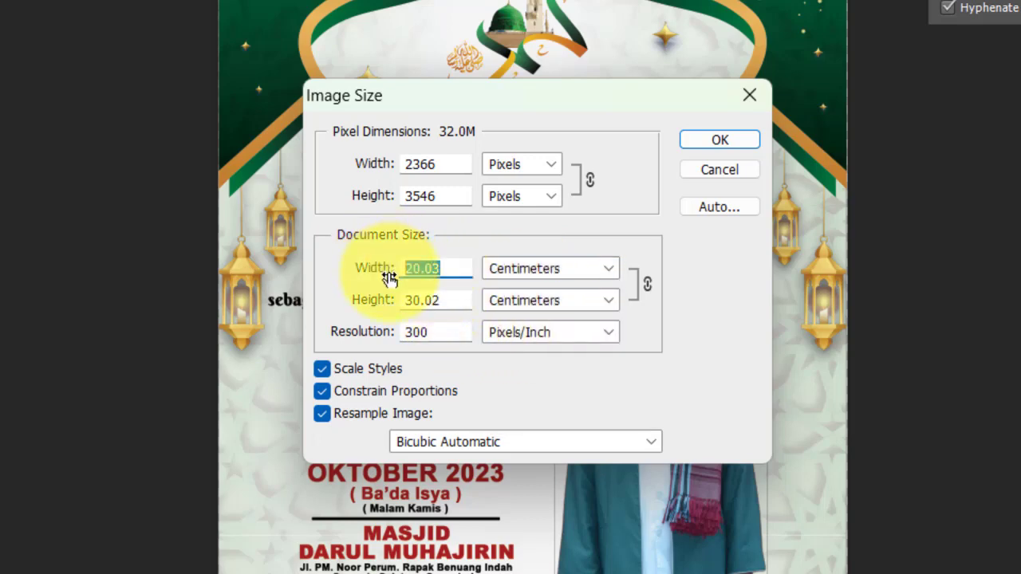
click(443, 332)
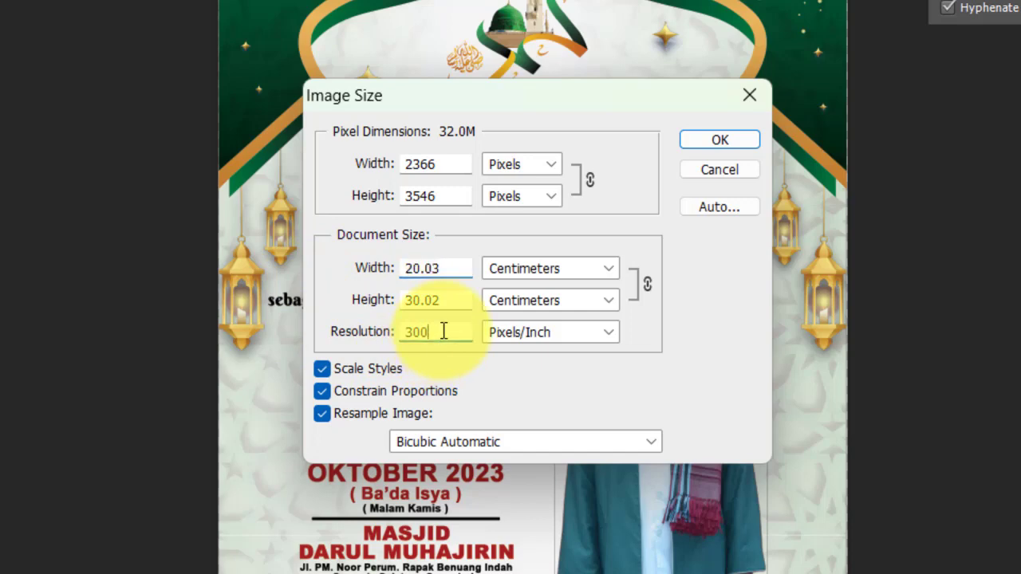
drag(444, 332, 370, 315)
text(100)
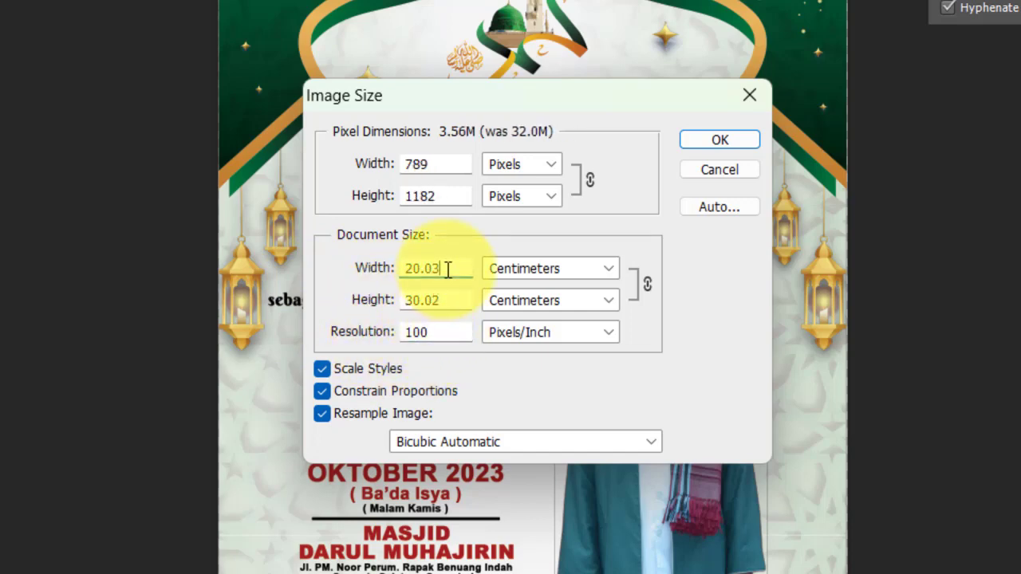
drag(447, 270, 400, 272)
text(2)
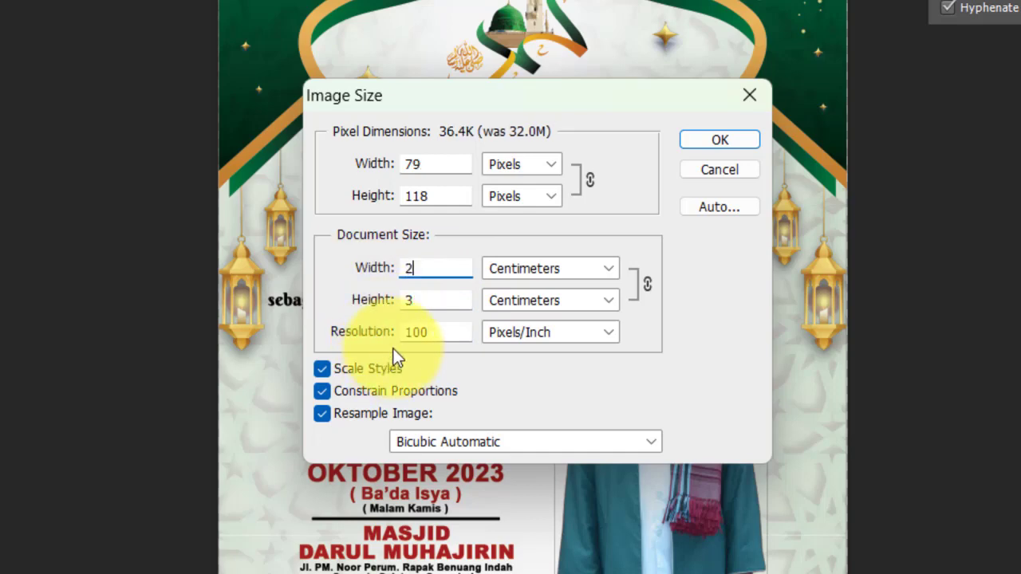
text(00)
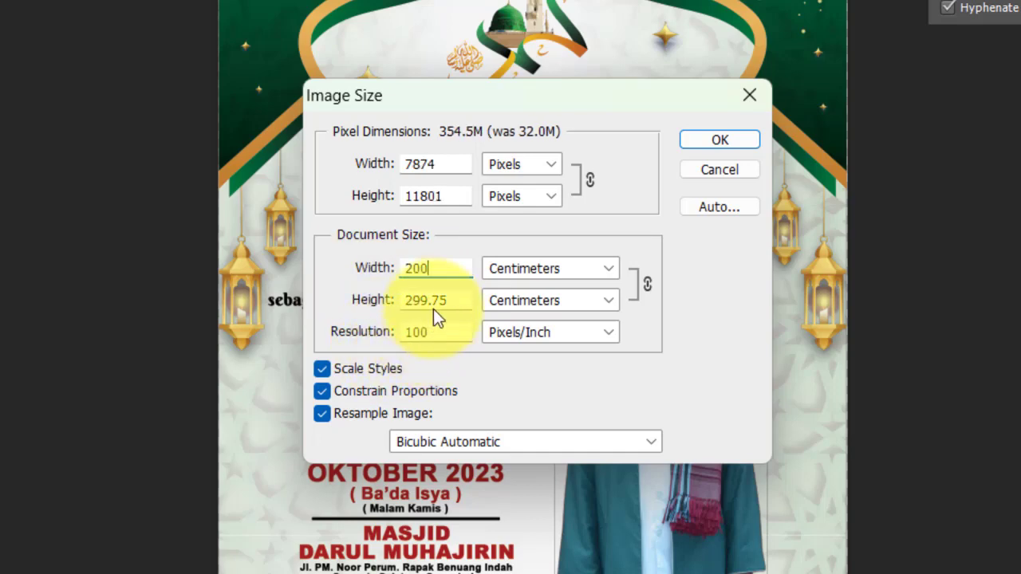
click(713, 142)
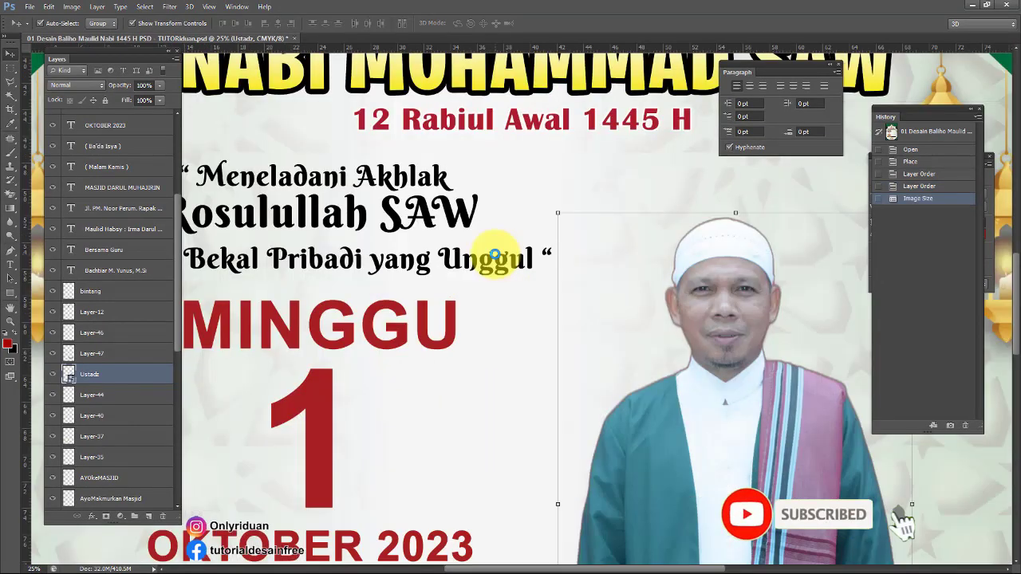
- Start saving a copy of the poster in the CETAK folder with JPEG as the file format
key(ctrl+0)
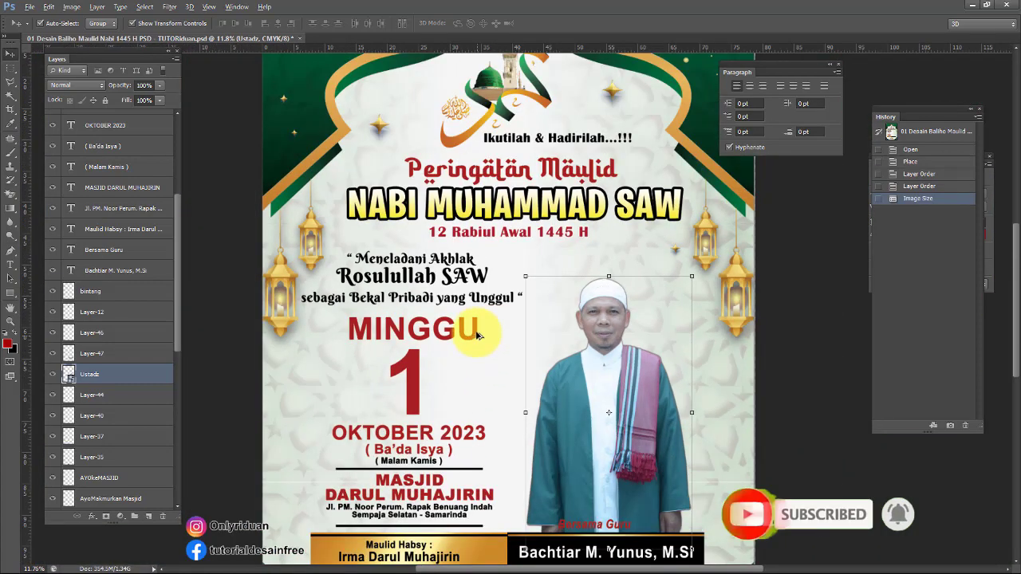
scroll(478, 330, down, 2)
scroll(478, 331, down, 1)
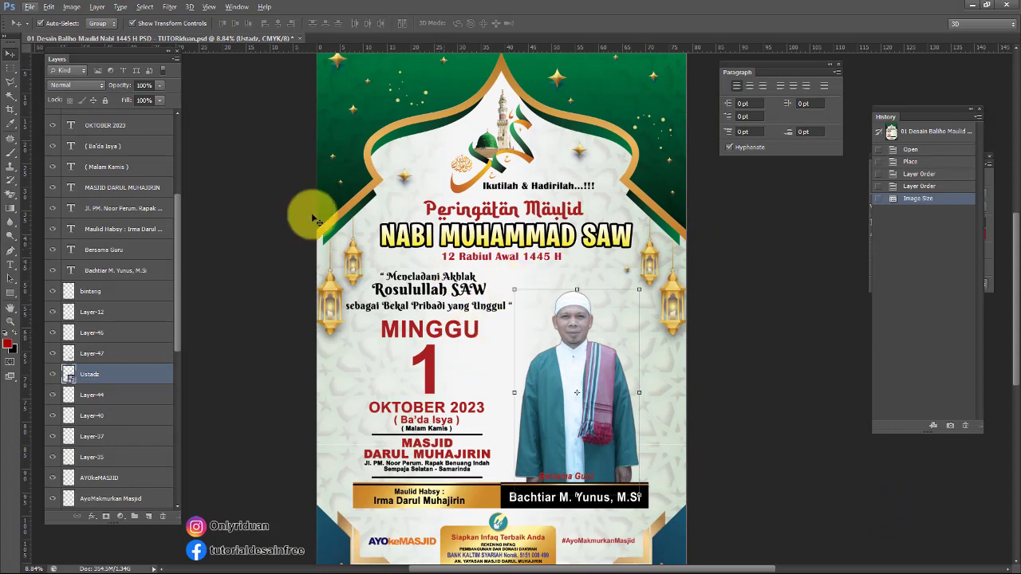
click(29, 7)
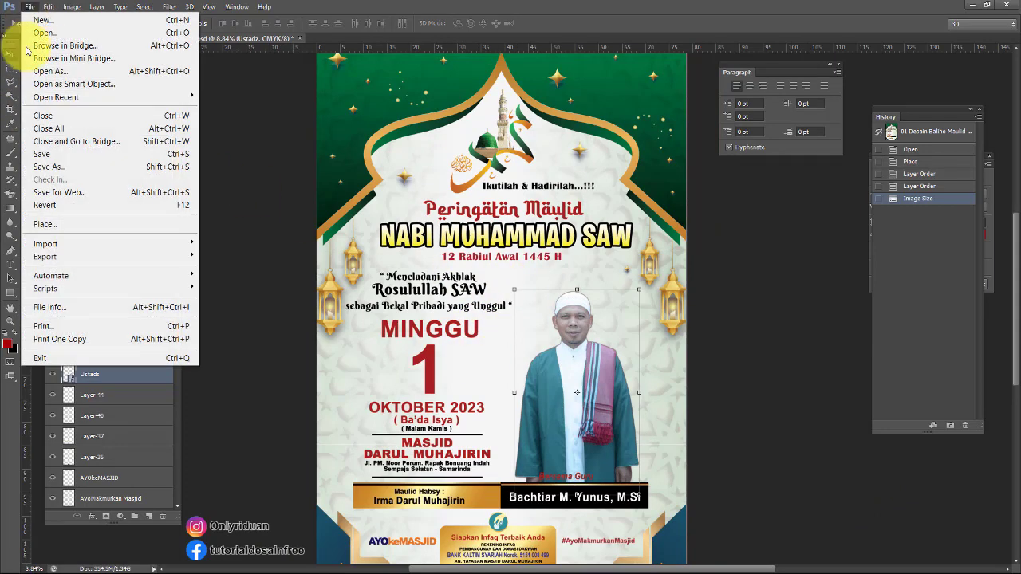
click(59, 165)
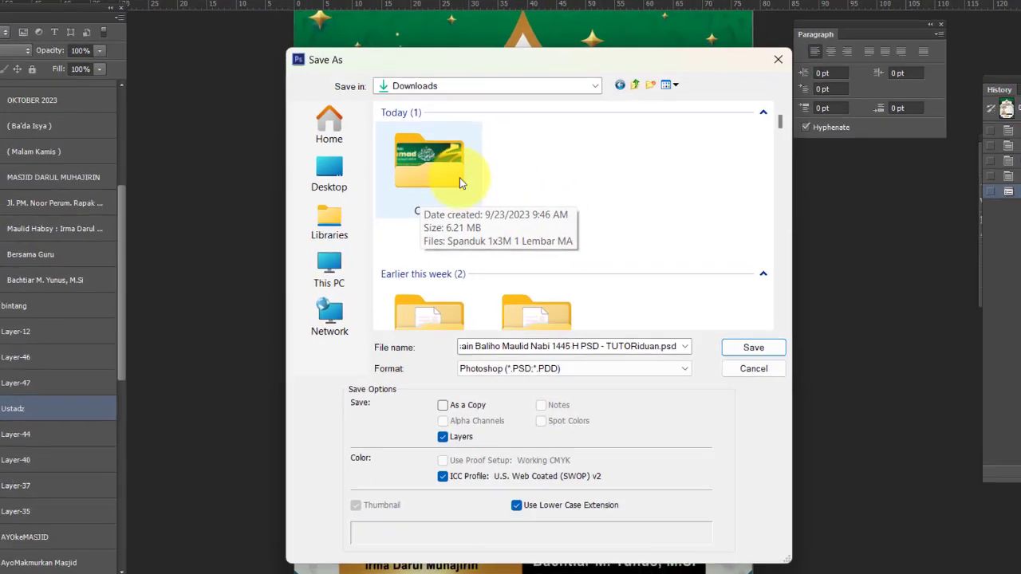
double_click(439, 183)
click(487, 395)
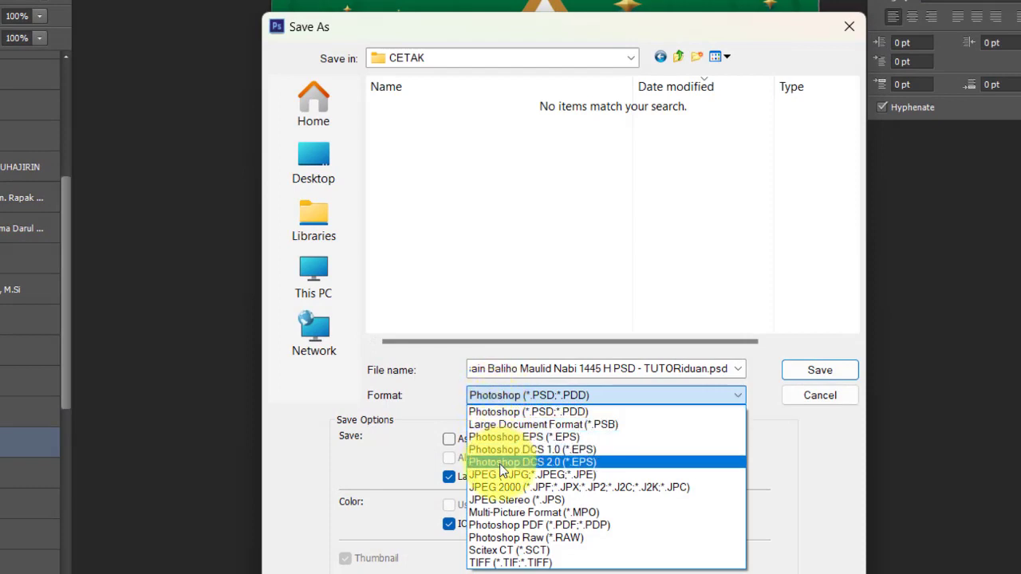
key(Escape)
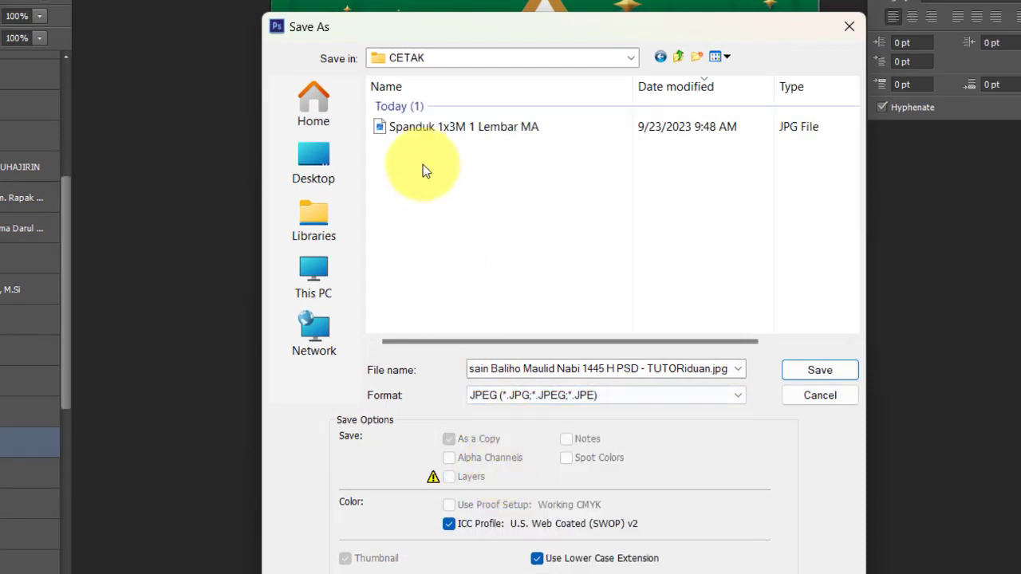
- Name the JPEG "Backdrop 2x3M 1 Lembar MA", basing it on the existing banner's file name
click(417, 127)
key(Tab)
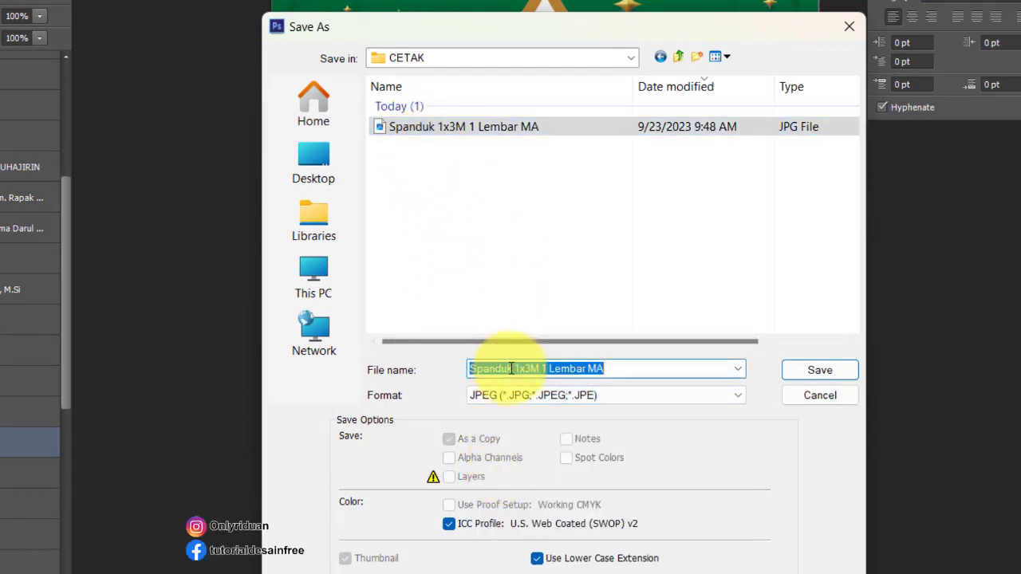
key(End)
key(Home)
key(ctrl+shift+Right)
key(BackSpace)
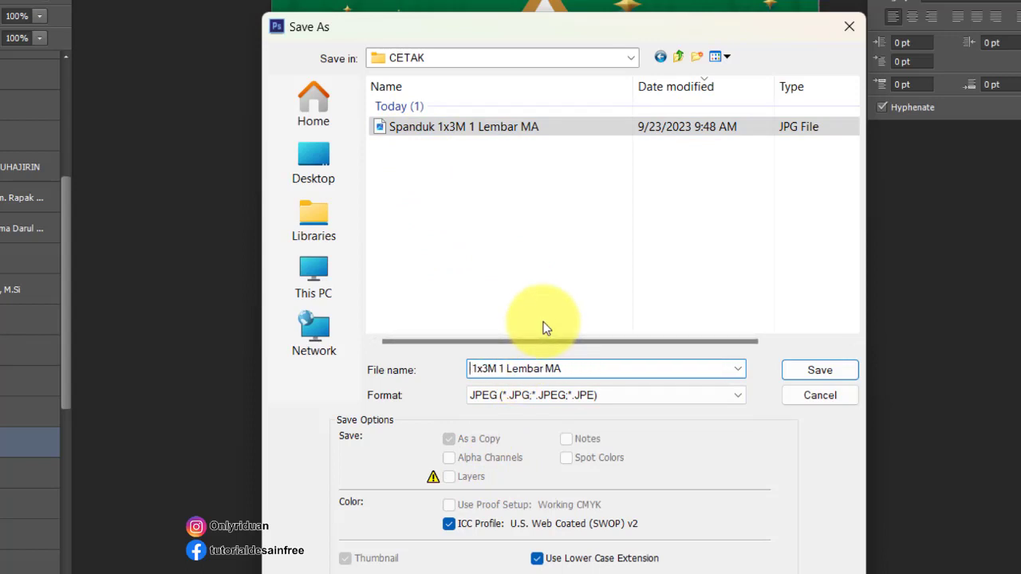
text(Backdrop)
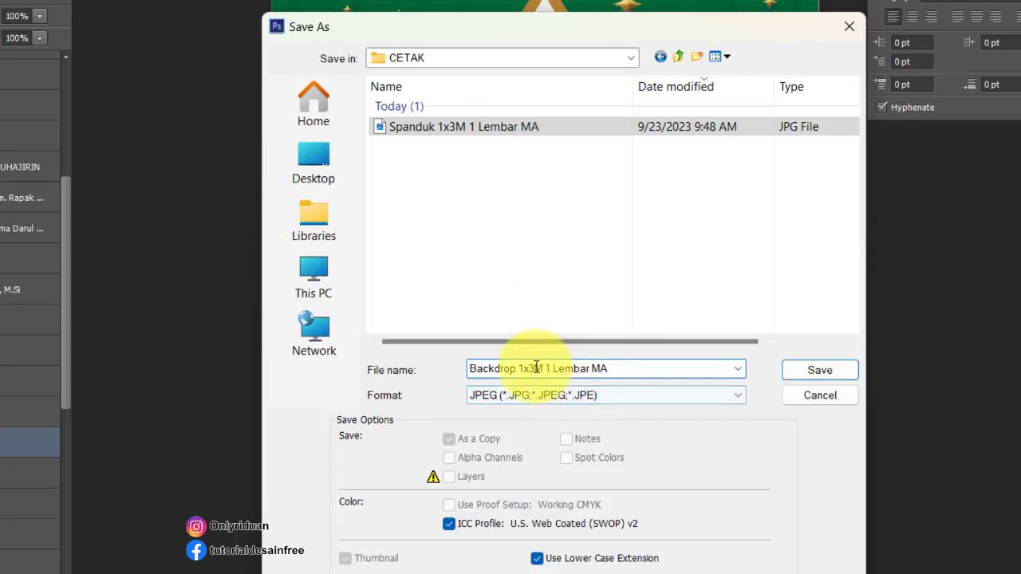
key(Delete)
key(Delete)
key(Delete)
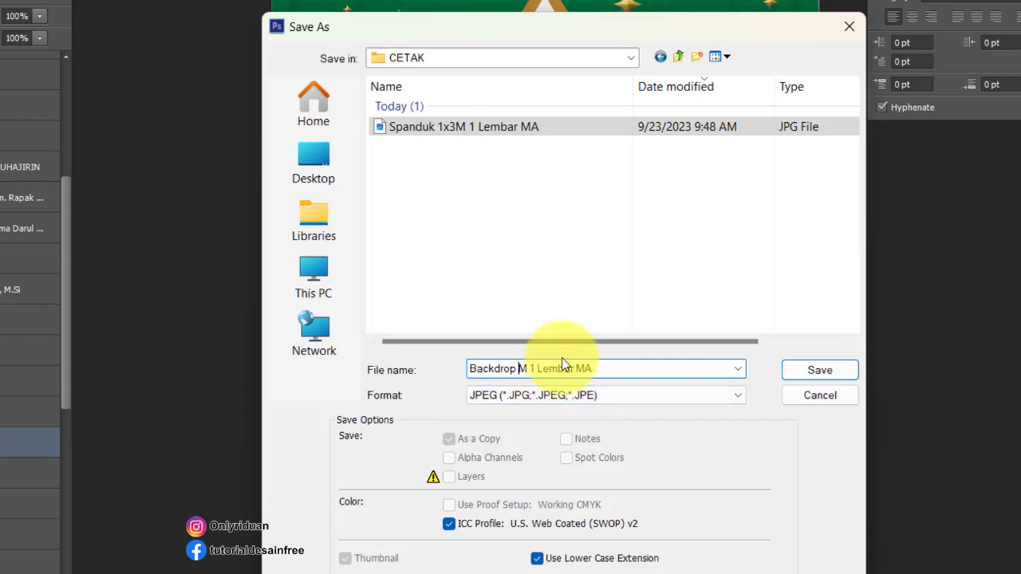
text(2x3)
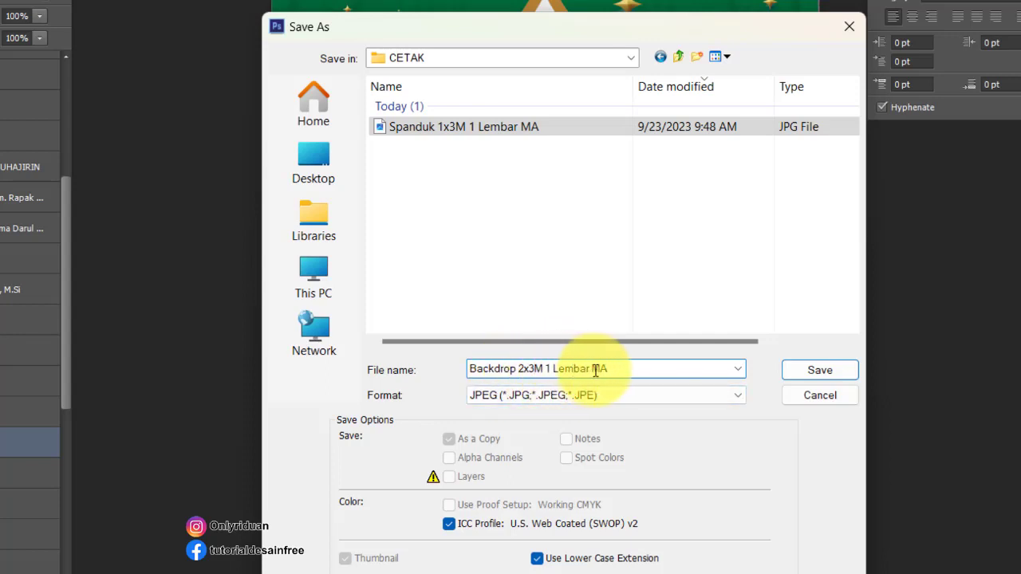
- Save the JPEG with the image quality set to 11
click(816, 369)
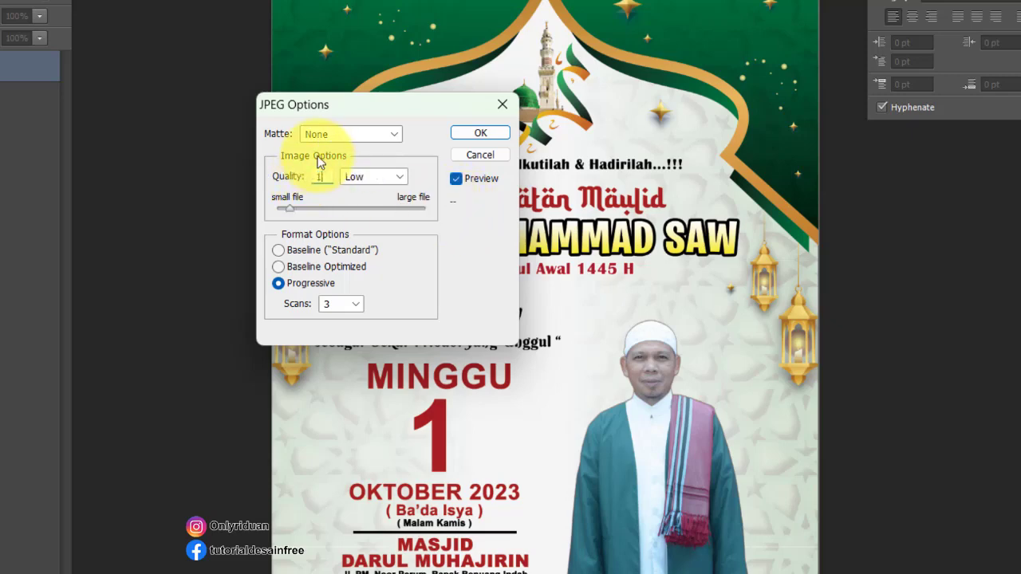
text(1)
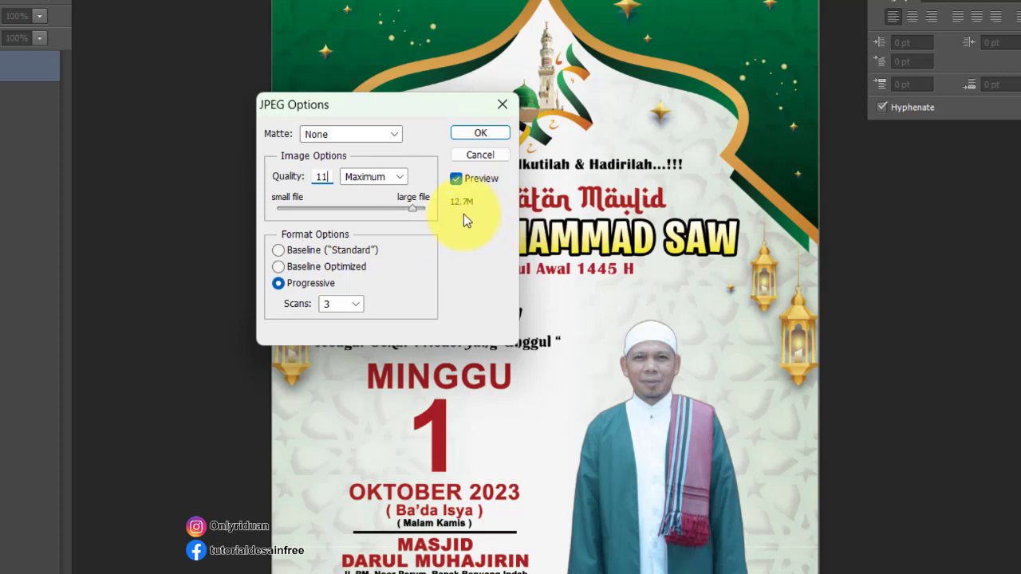
click(480, 134)
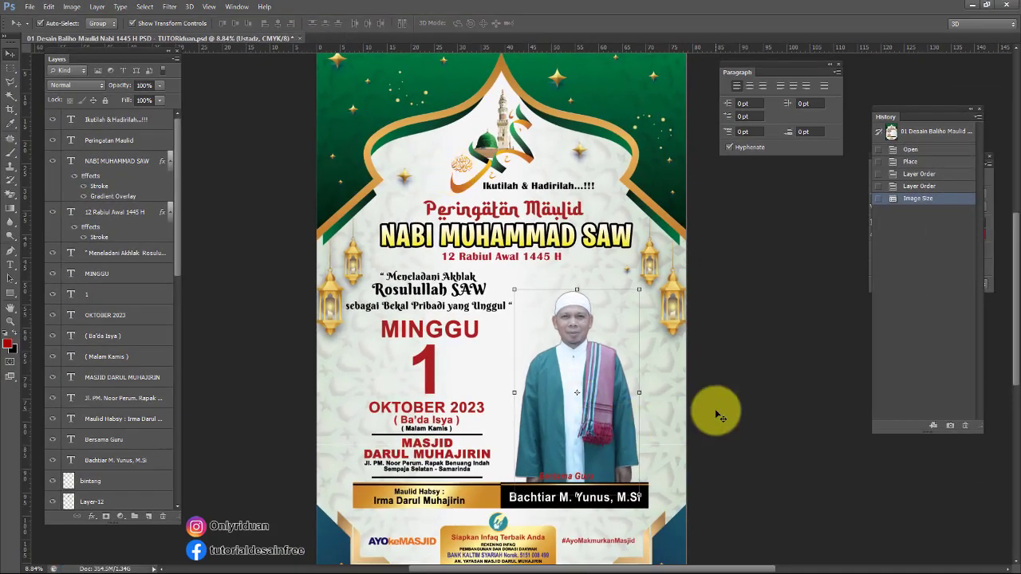
- Switch to File Explorer and show the CETAK folder to check the exported print files
mouse_move(509, 568)
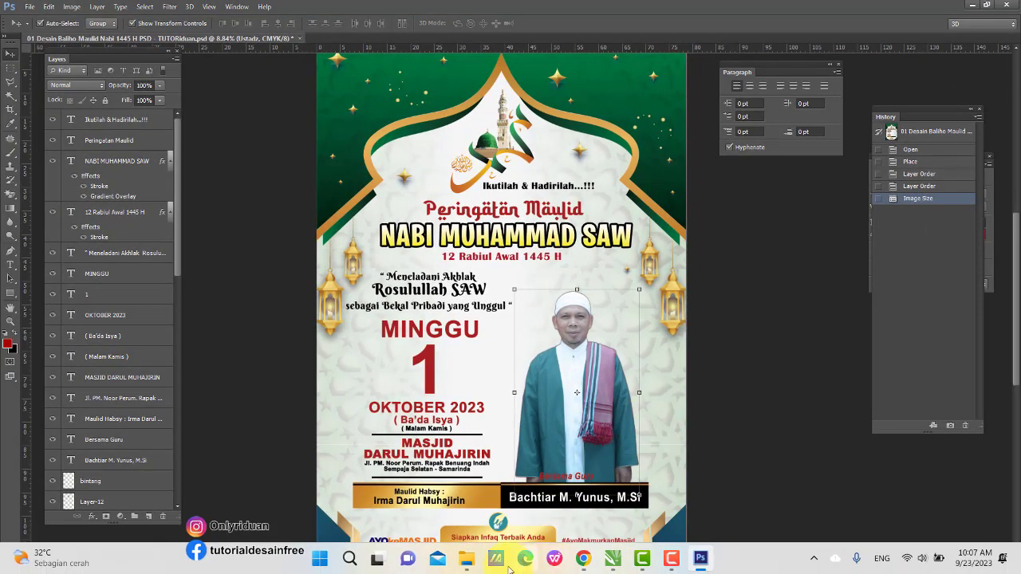
mouse_move(467, 564)
click(415, 488)
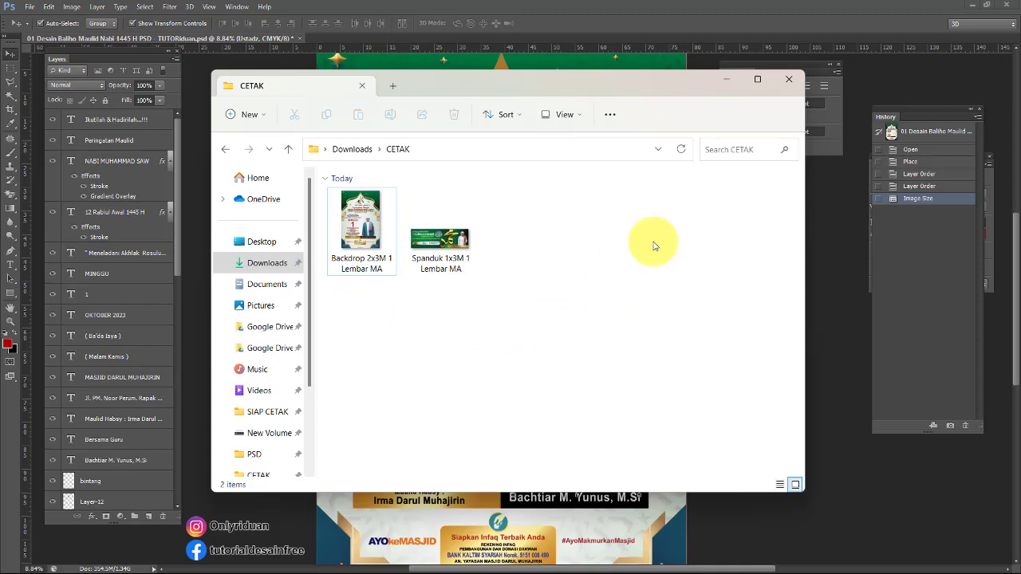
click(728, 81)
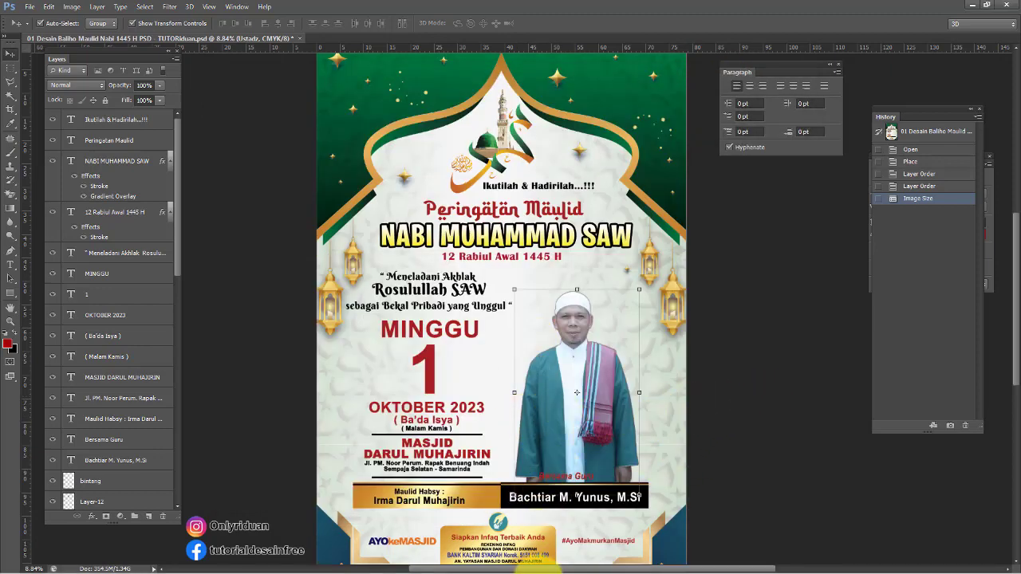
mouse_move(495, 565)
click(408, 515)
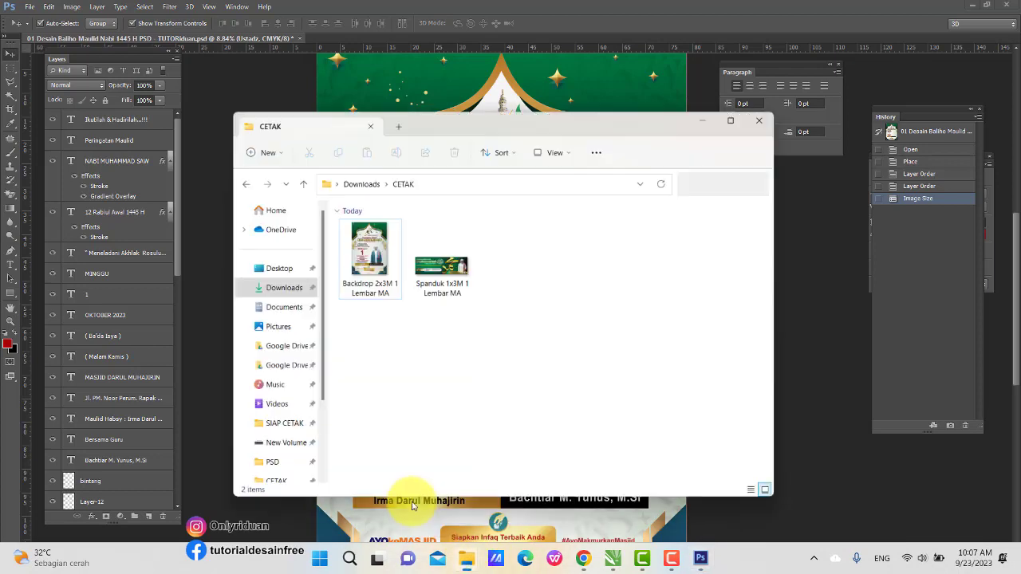
- Preview the exported JPEG "Backdrop 2x3M 1 Lembar MA" in the image viewer, followed by "Spanduk 1x3M 1 Lembar MA"
click(449, 246)
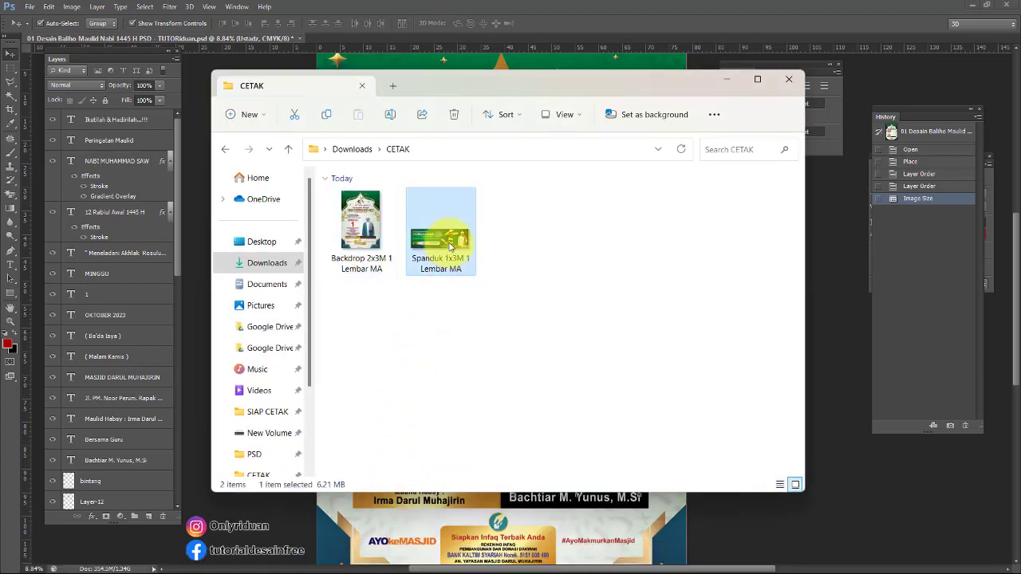
click(382, 235)
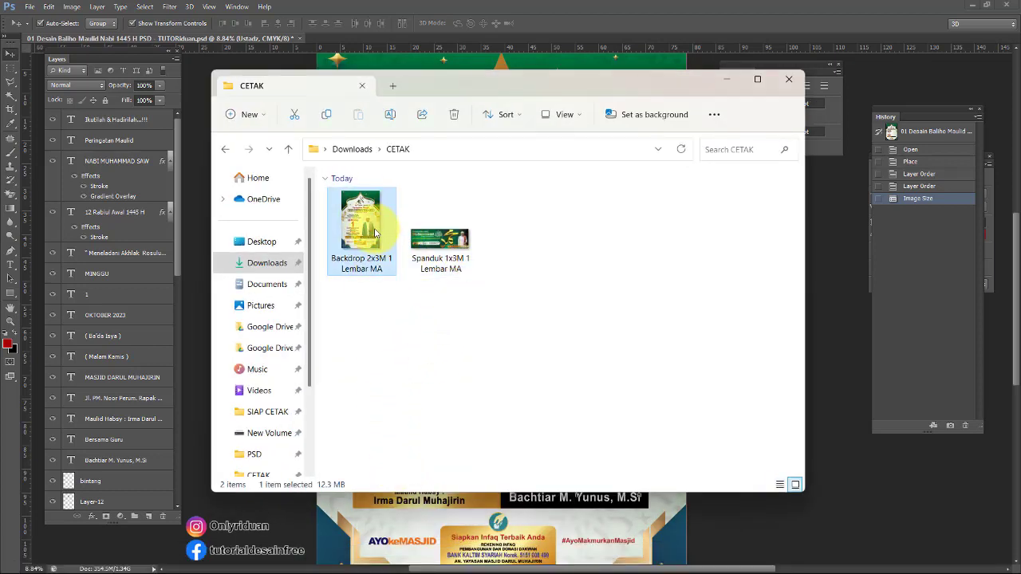
double_click(369, 234)
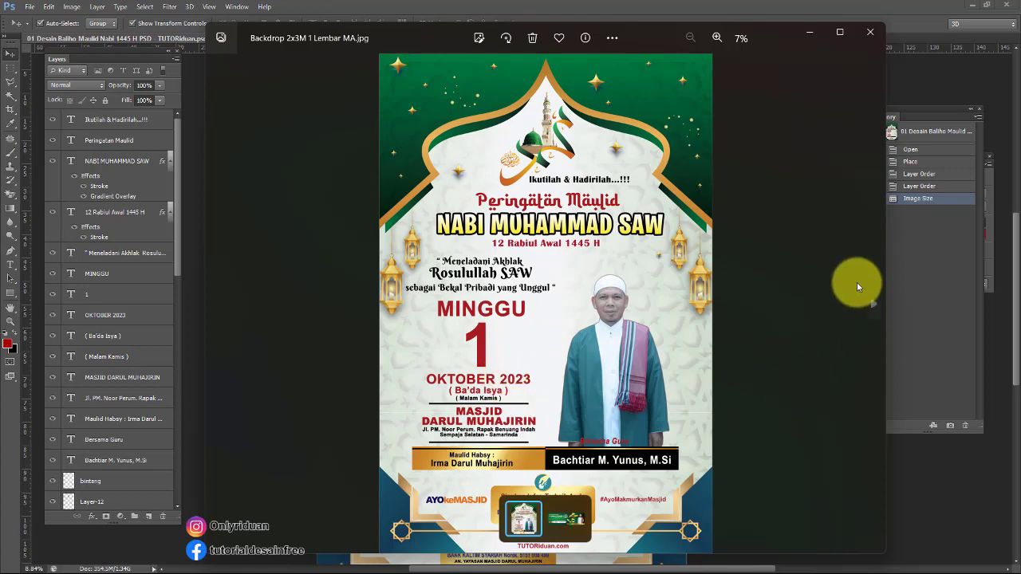
click(875, 305)
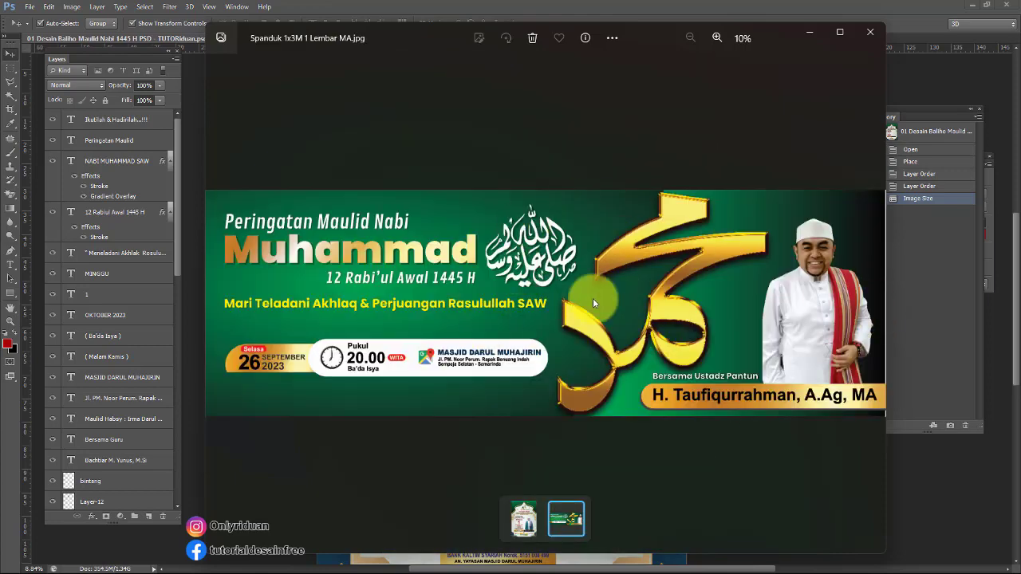